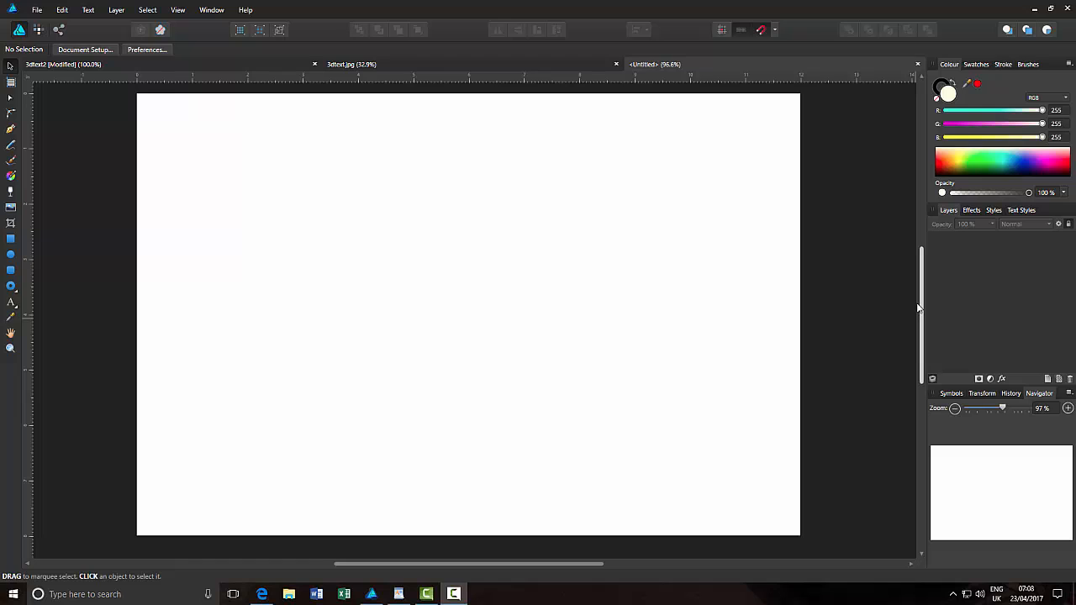
- Switch to the browser and look at the group post about thick 3D text and the YouTube 3D text effect tutorial
left_click_drag(923, 298, 924, 295)
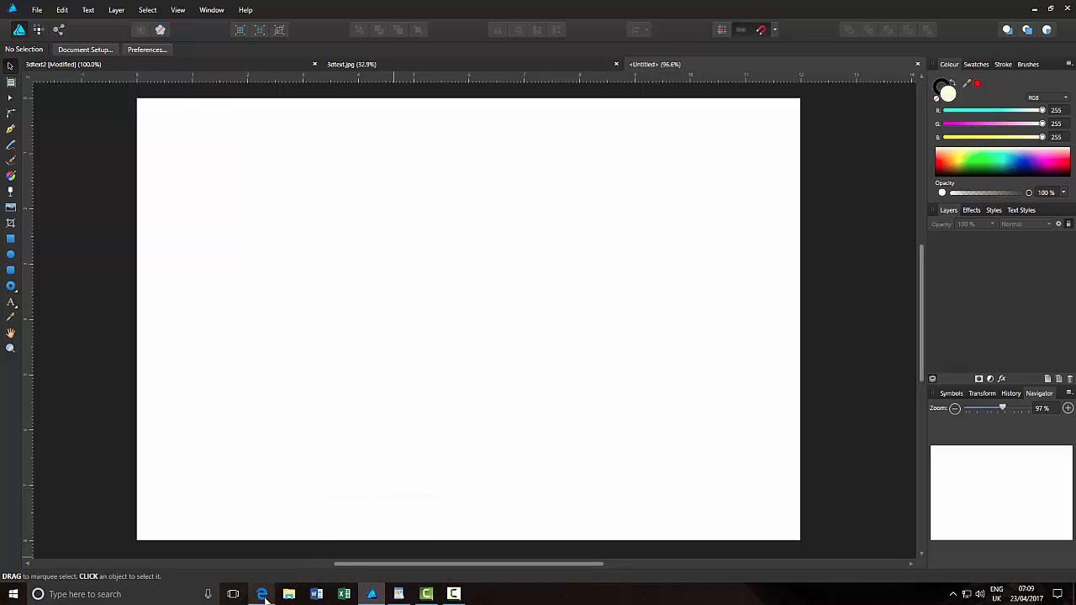
mouse_move(264, 599)
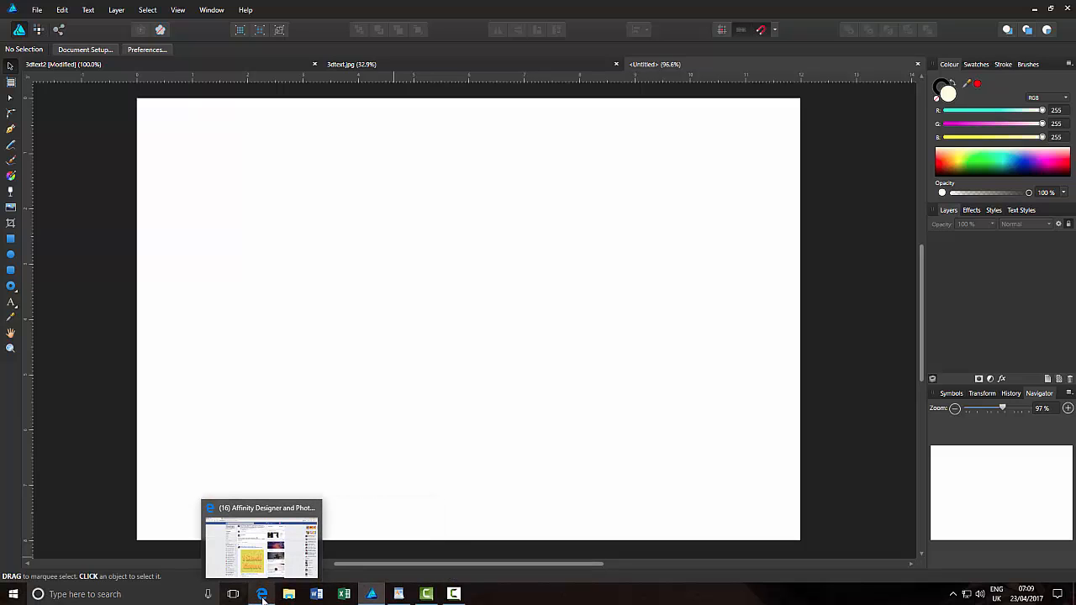
left_click(263, 595)
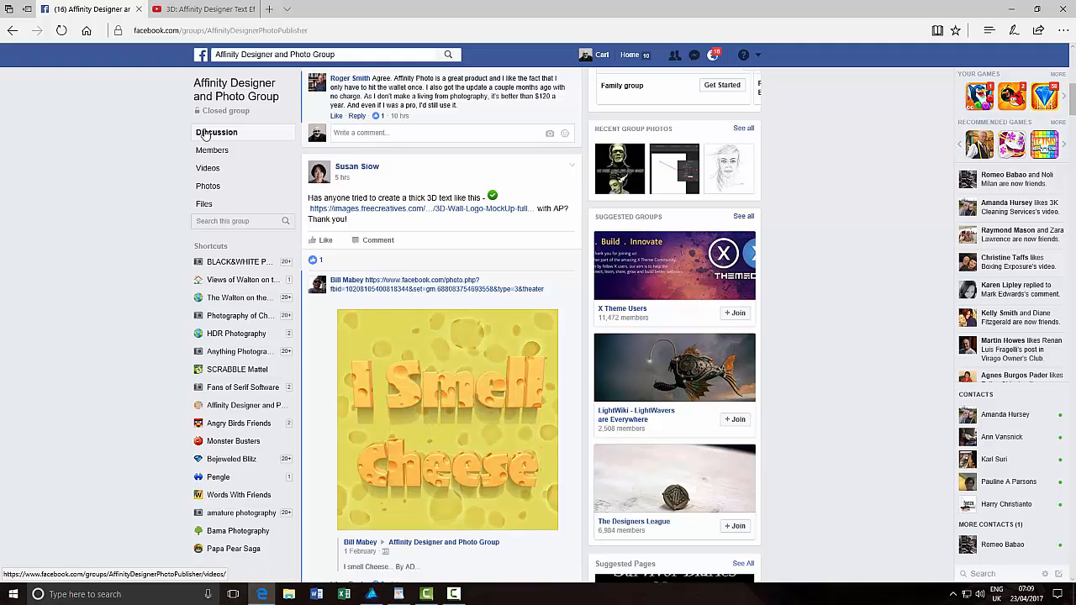
left_click(204, 9)
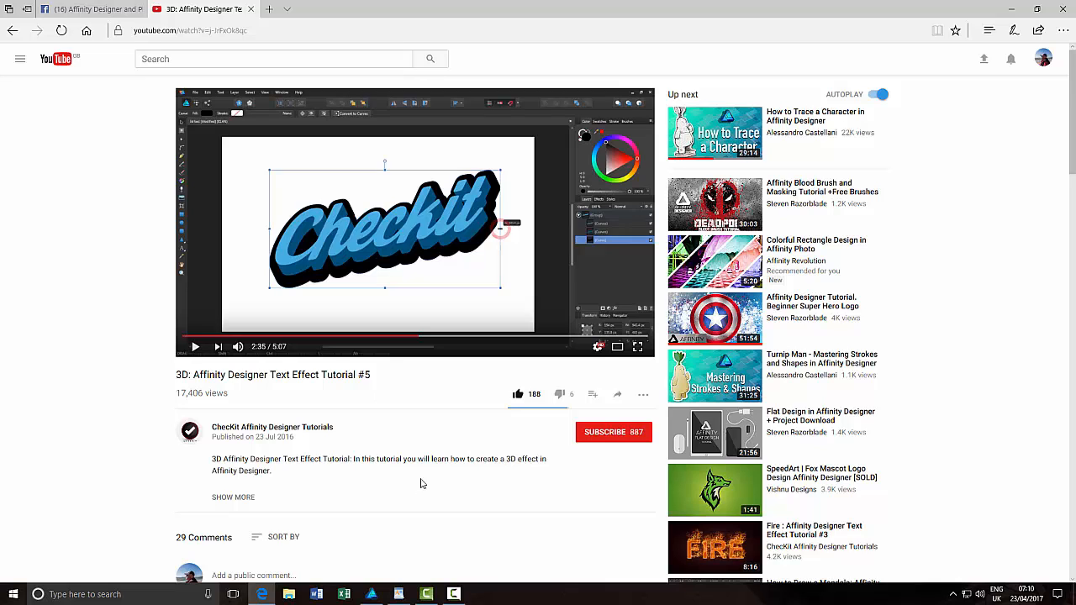
- Switch back to Affinity Designer, view the two finished 3D text examples, and return to the blank untitled document
left_click(371, 595)
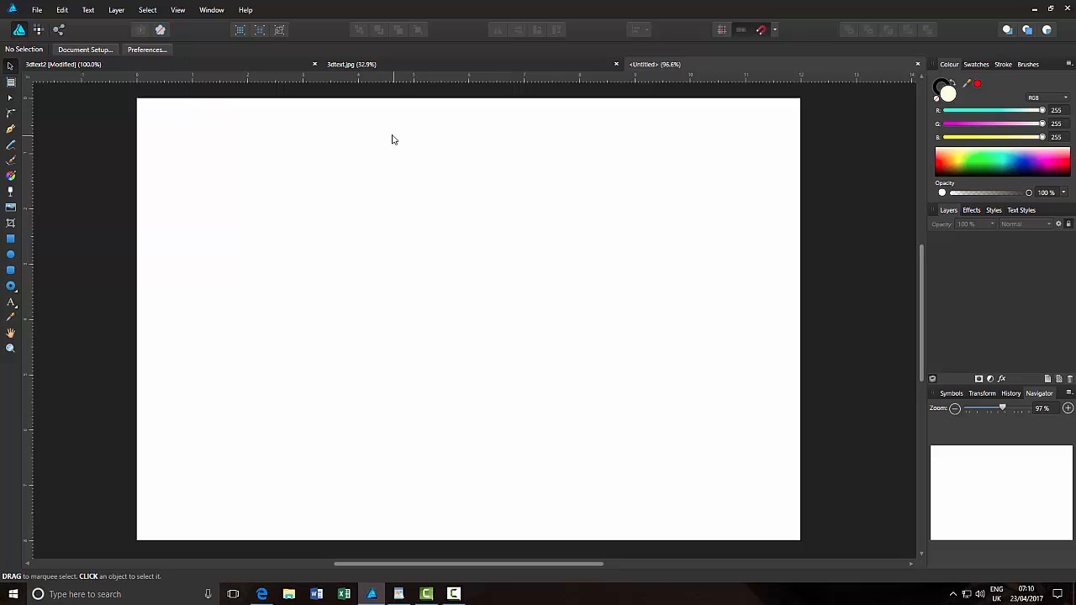
left_click(429, 67)
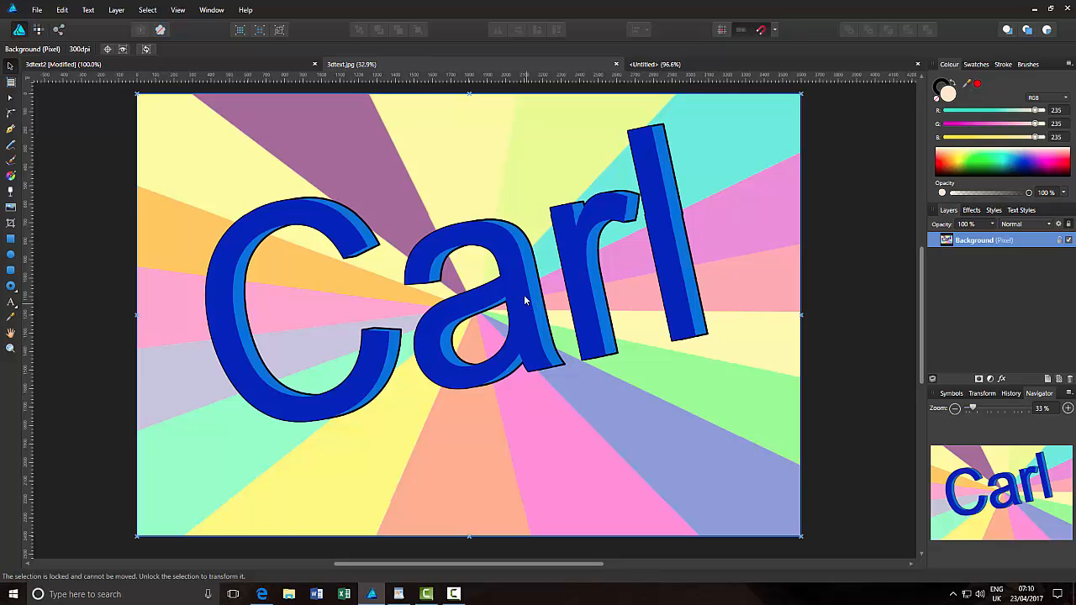
left_click(235, 64)
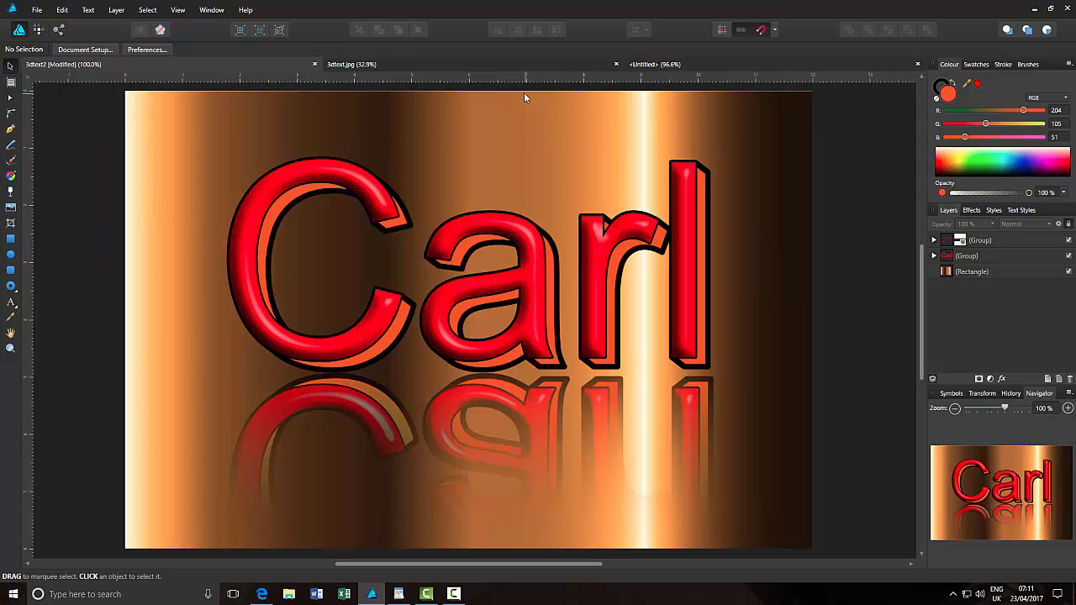
left_click(744, 66)
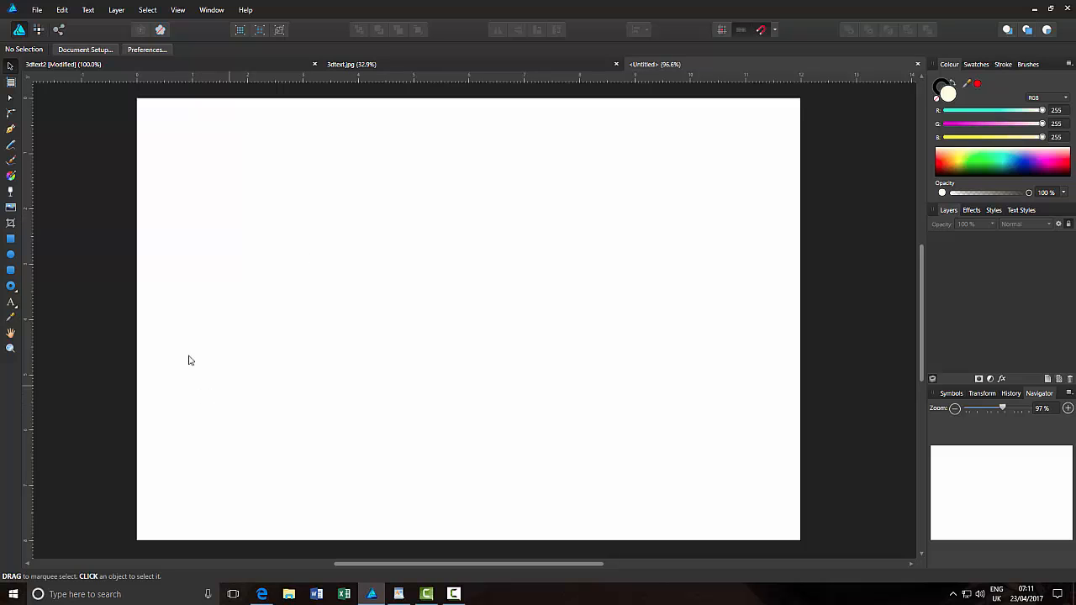
- Draw a rectangle covering the whole page and apply the Gold gradient metal style to it
left_click(11, 239)
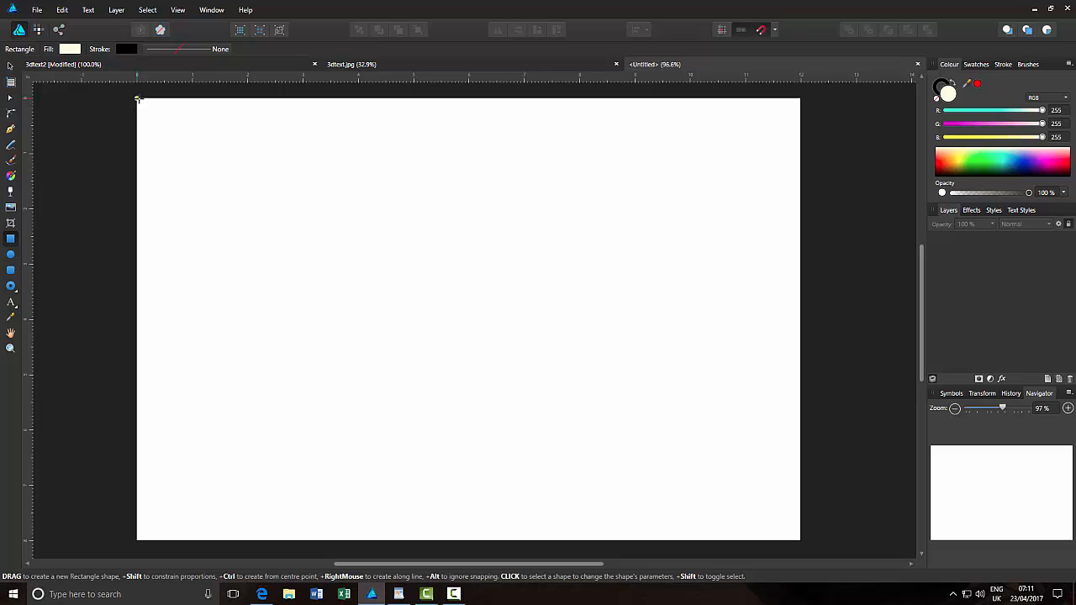
left_click_drag(153, 117, 801, 540)
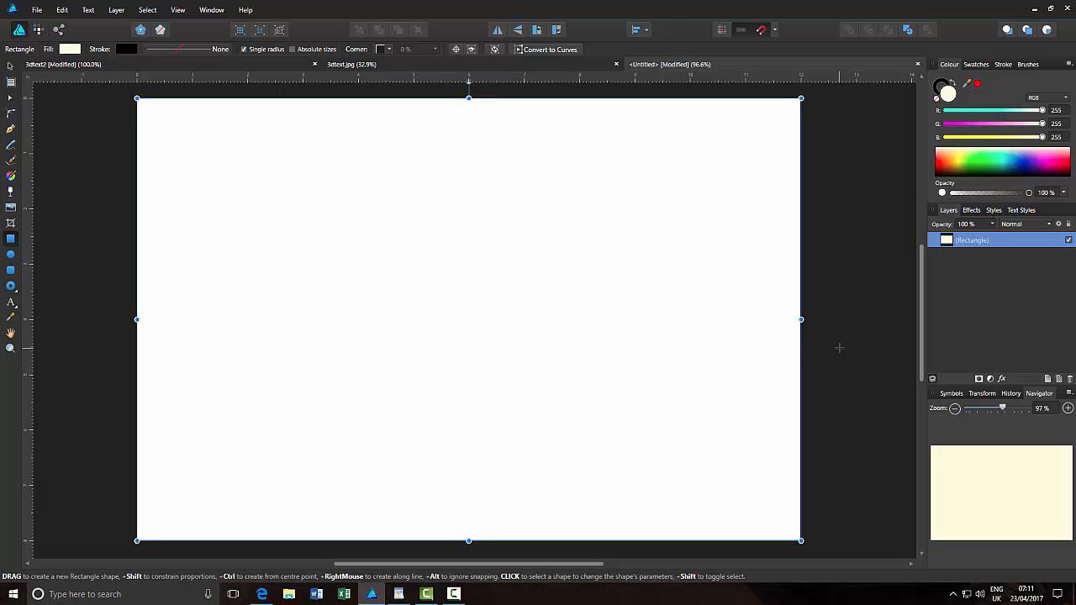
left_click(994, 211)
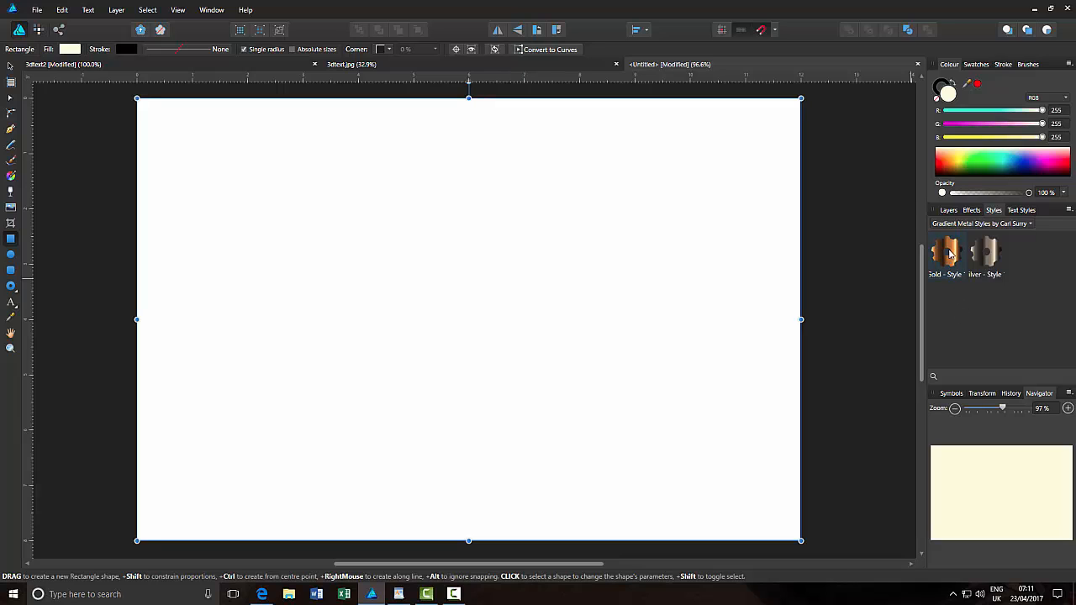
left_click(950, 253)
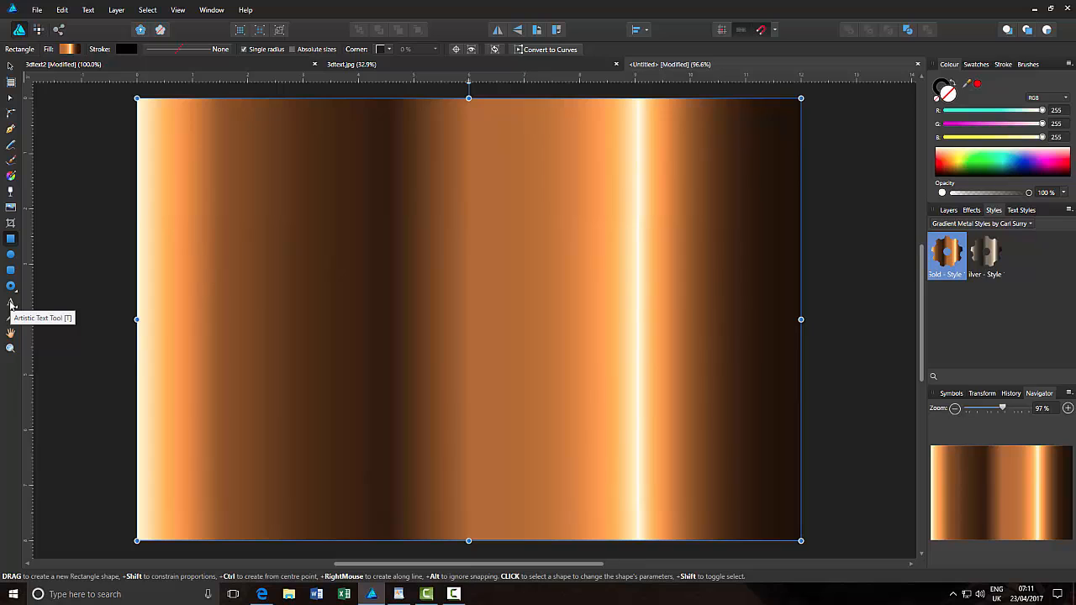
- Add the first name as Arial artistic text at about 320 pt across the middle of the gold background
left_click(11, 304)
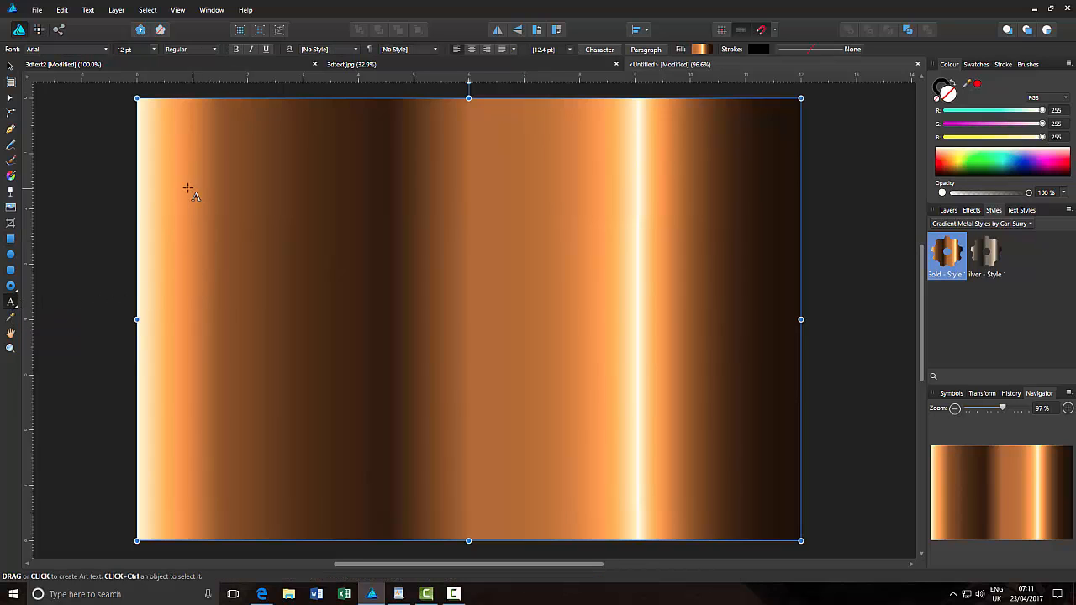
left_click_drag(183, 191, 286, 366)
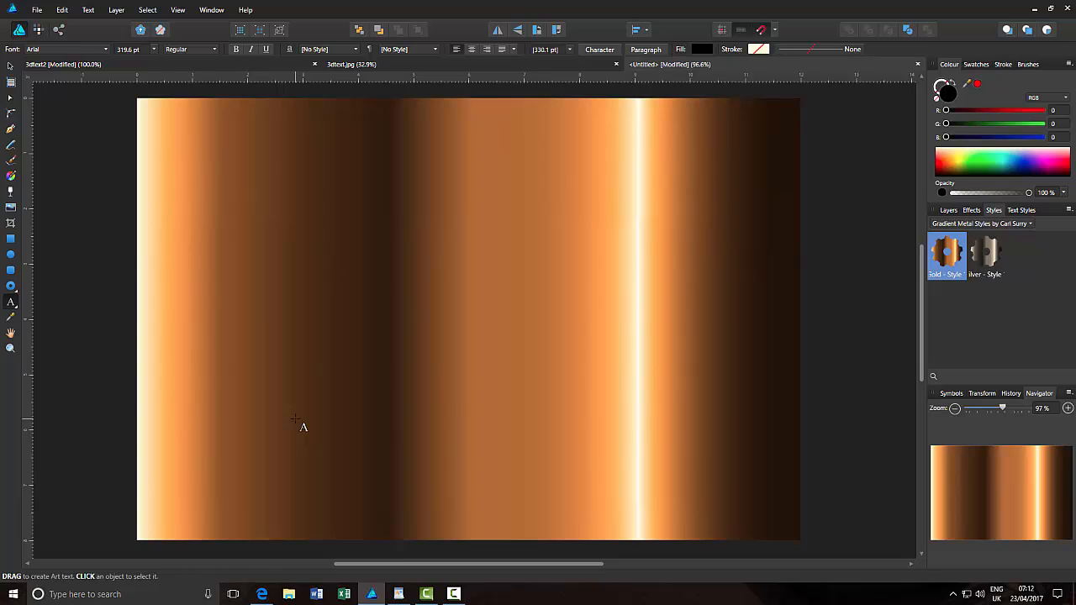
type("Ca")
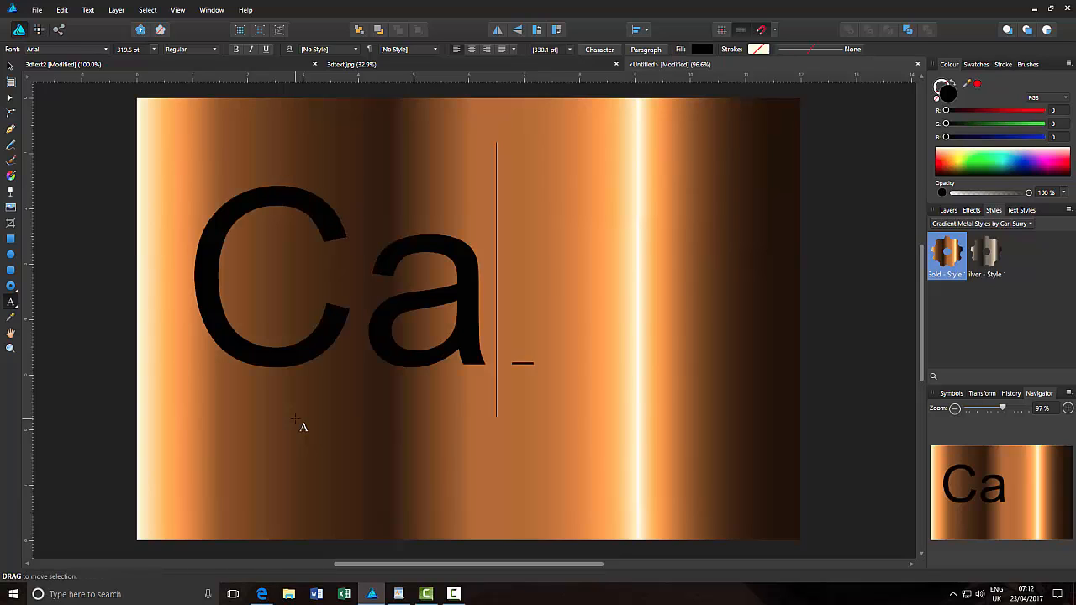
type("rl")
key("Escape")
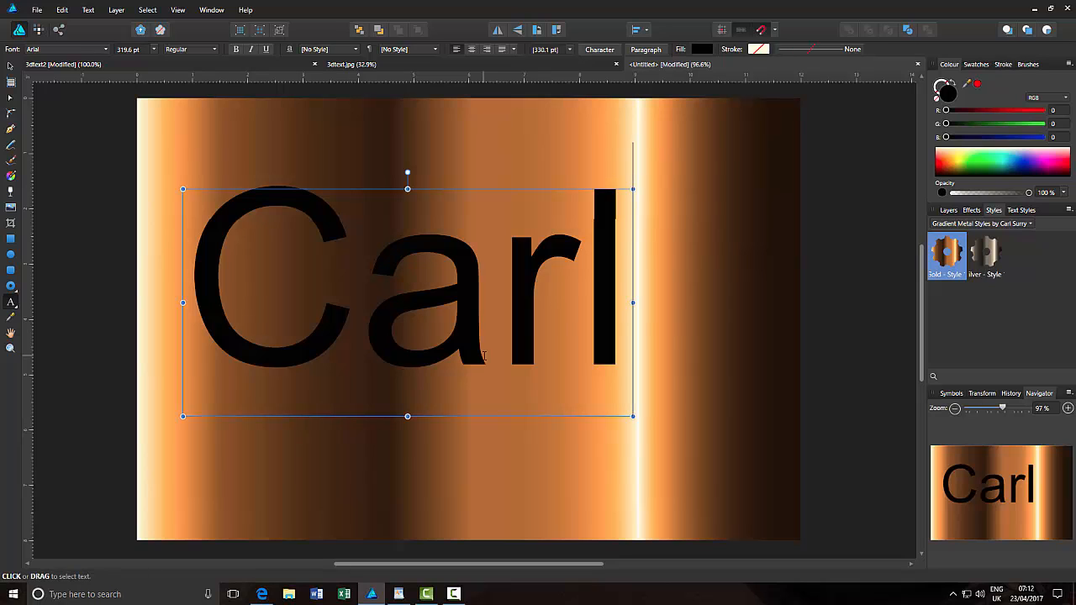
- Resize the text to about 337 pt and place it, tilted slightly counterclockwise, across the middle of the page
left_click(11, 67)
left_click_drag(328, 312, 368, 326)
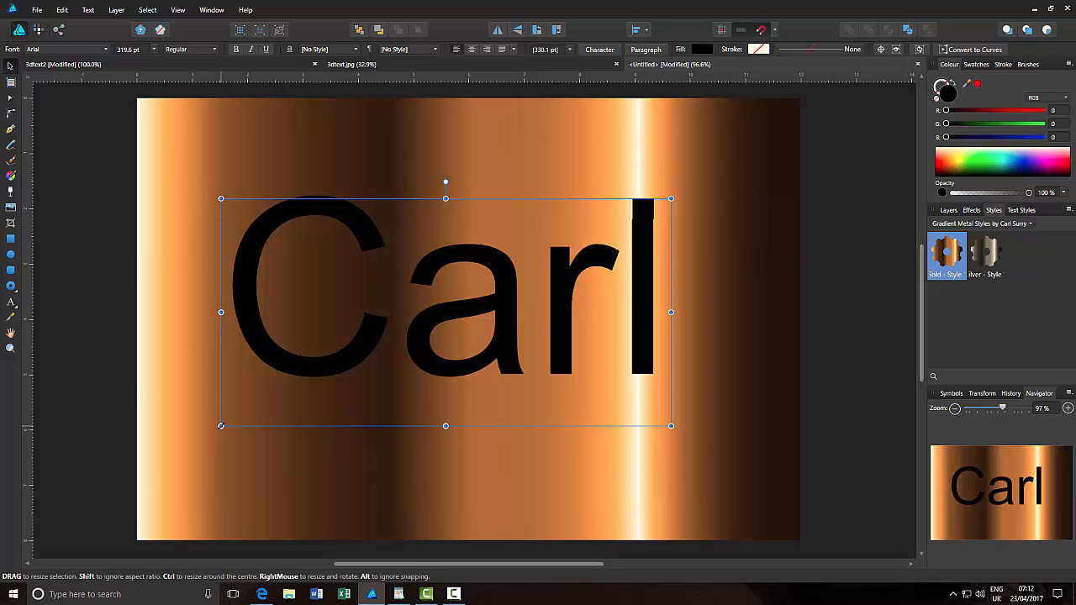
left_click_drag(220, 426, 238, 407)
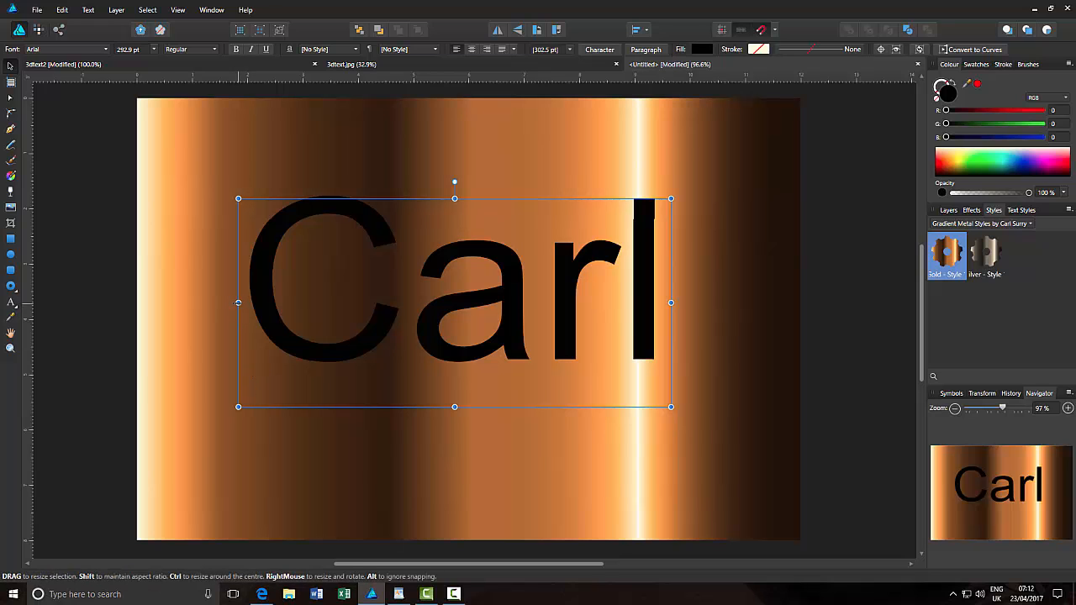
left_click_drag(238, 303, 173, 304)
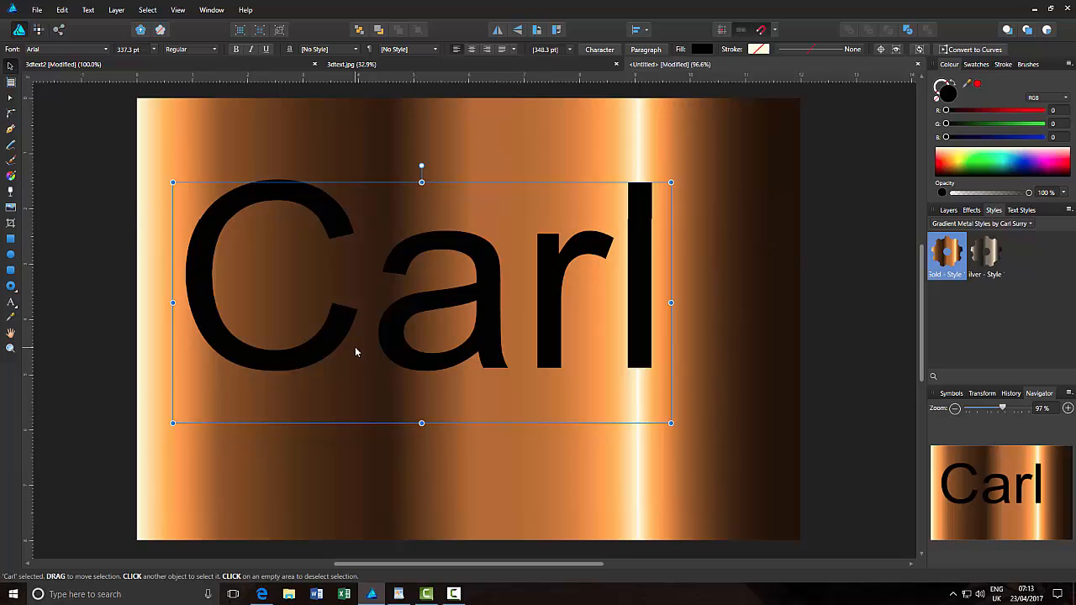
left_click_drag(355, 347, 406, 351)
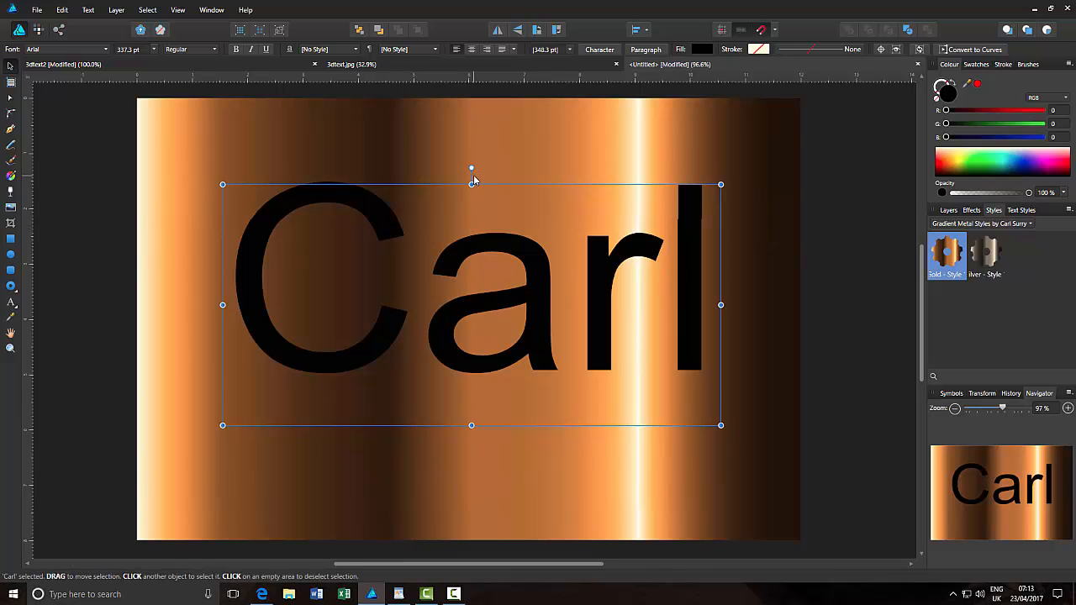
left_click_drag(471, 166, 447, 170)
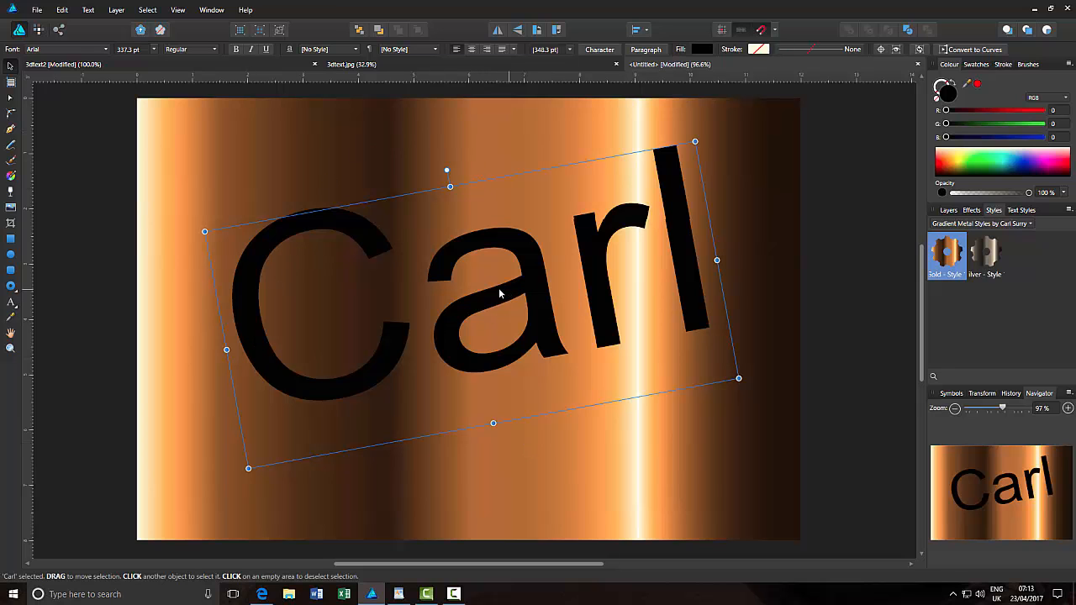
mouse_move(488, 291)
left_mouse_down()
mouse_move(482, 309)
mouse_move(467, 298)
left_mouse_up()
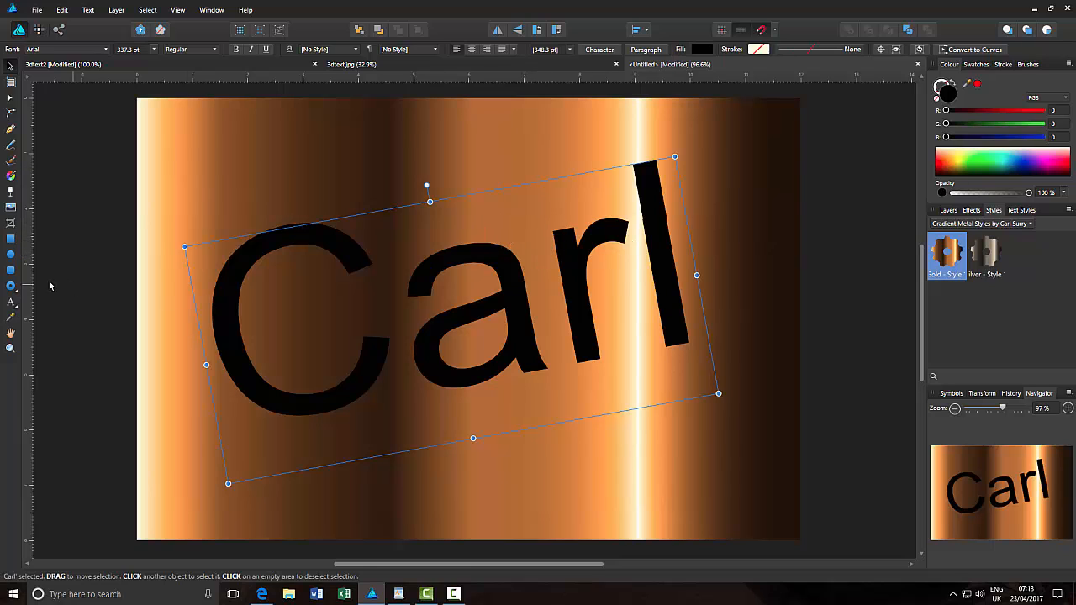
- Select all the characters of the text and recolour their fill to green, RGB 0, 202, 39
left_click(11, 302)
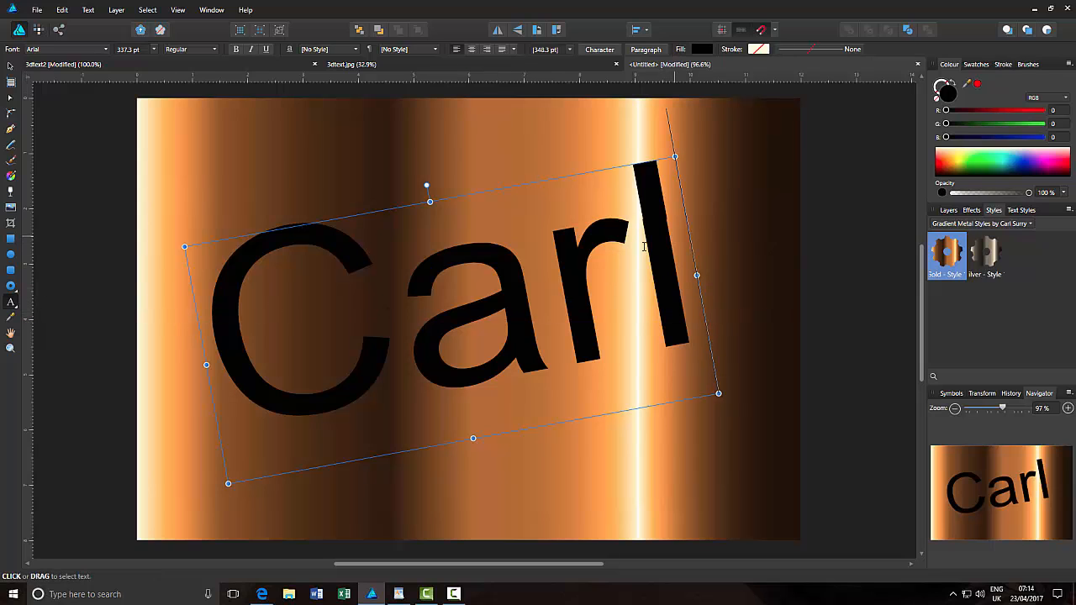
left_click_drag(674, 237, 290, 300)
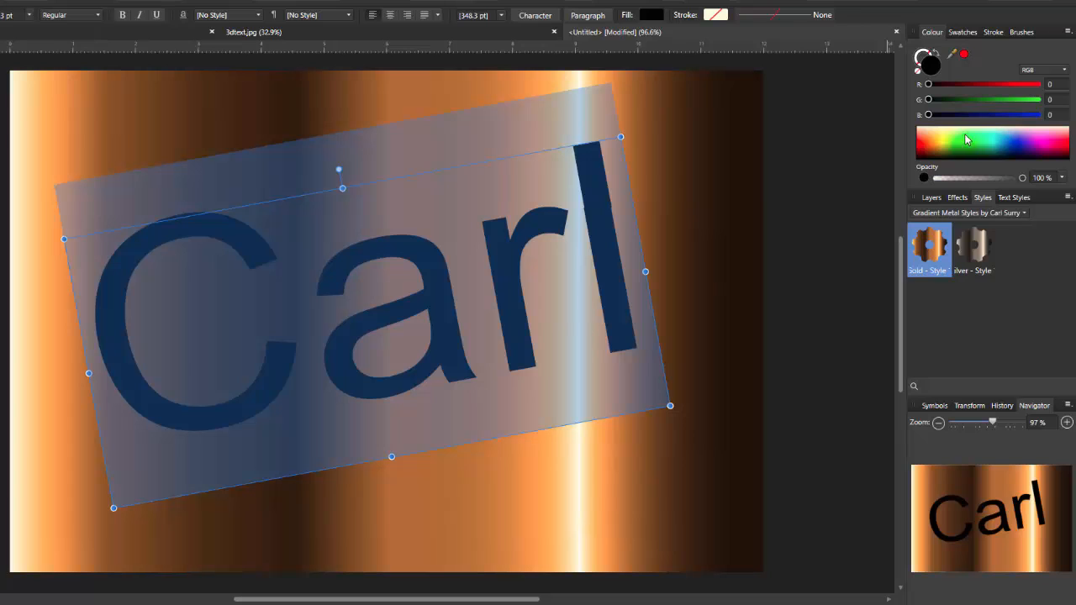
left_click(965, 141)
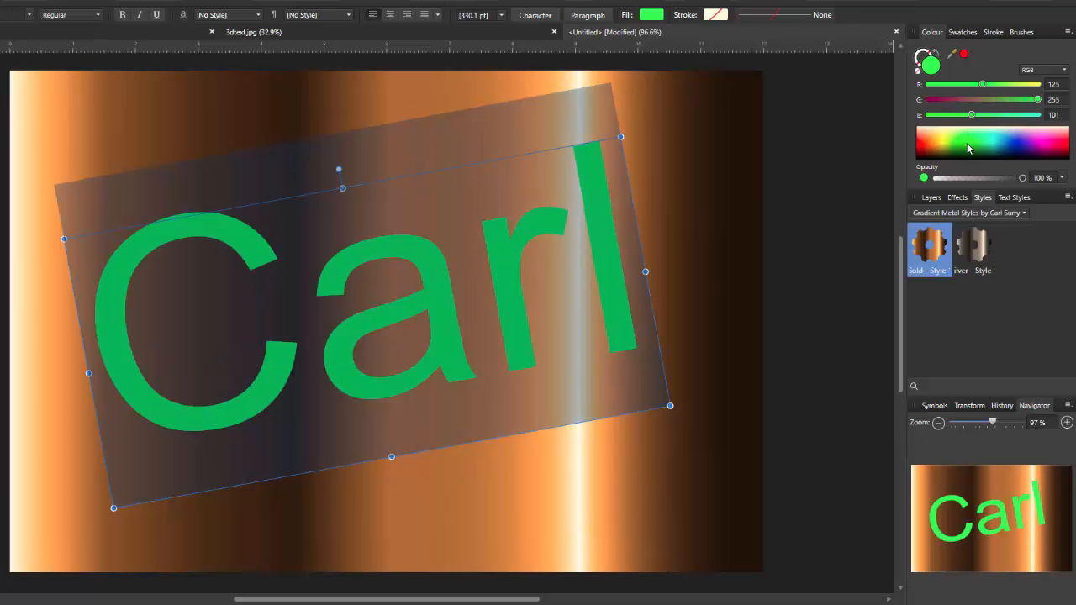
left_click(968, 147)
left_click(967, 154)
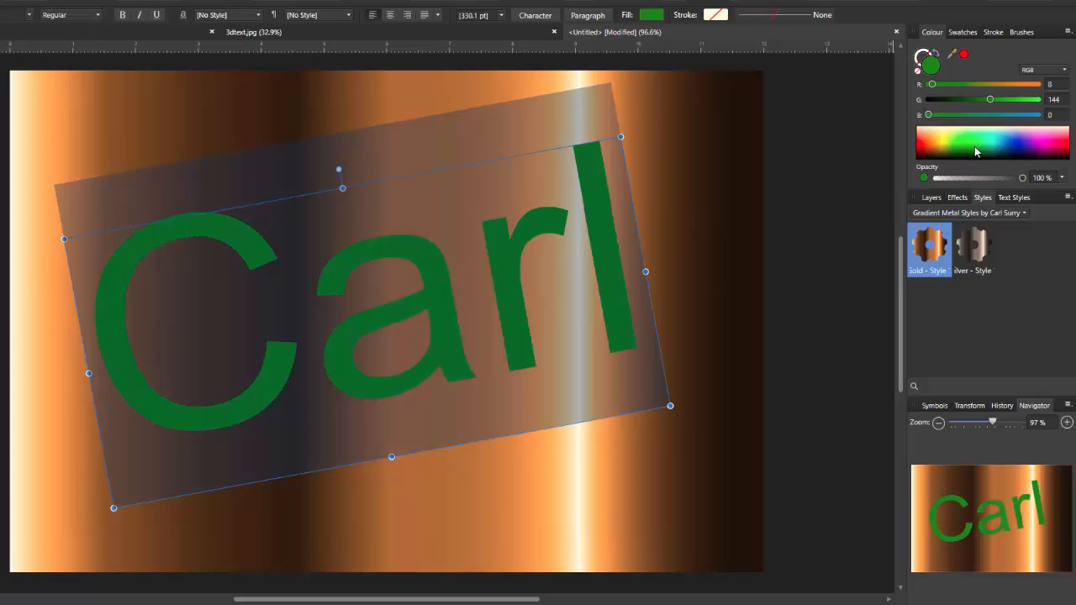
left_click(974, 150)
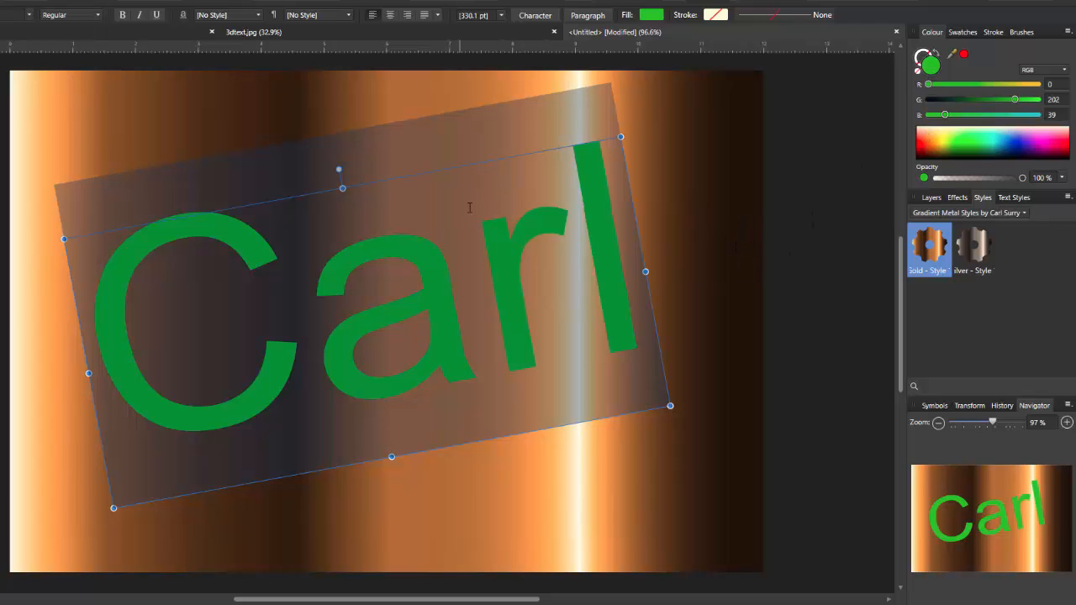
- Select the green text as an object and convert it to curves
left_click(930, 197)
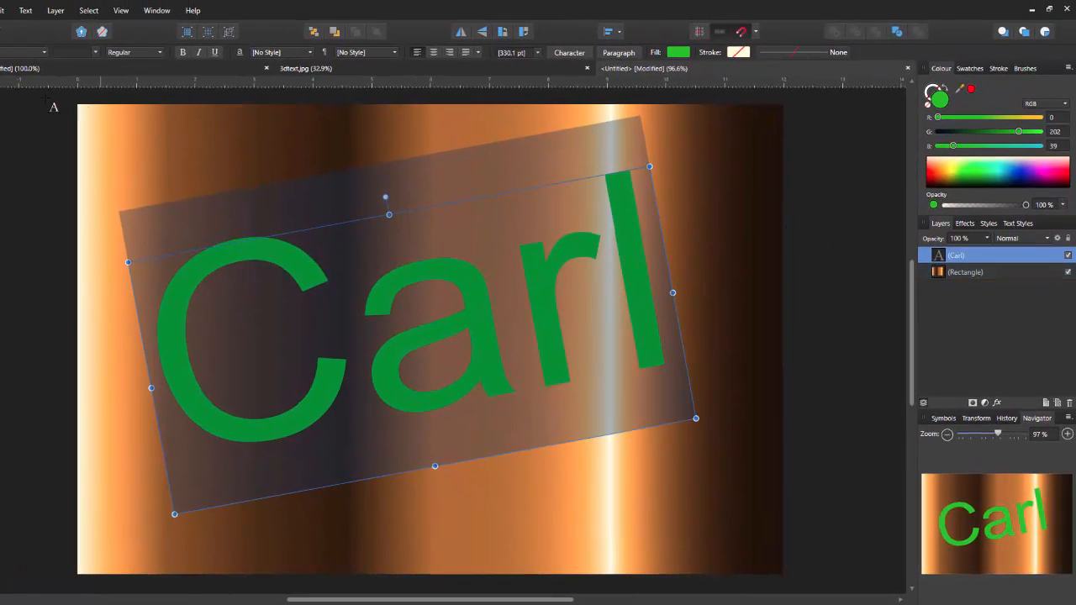
left_click(1, 80)
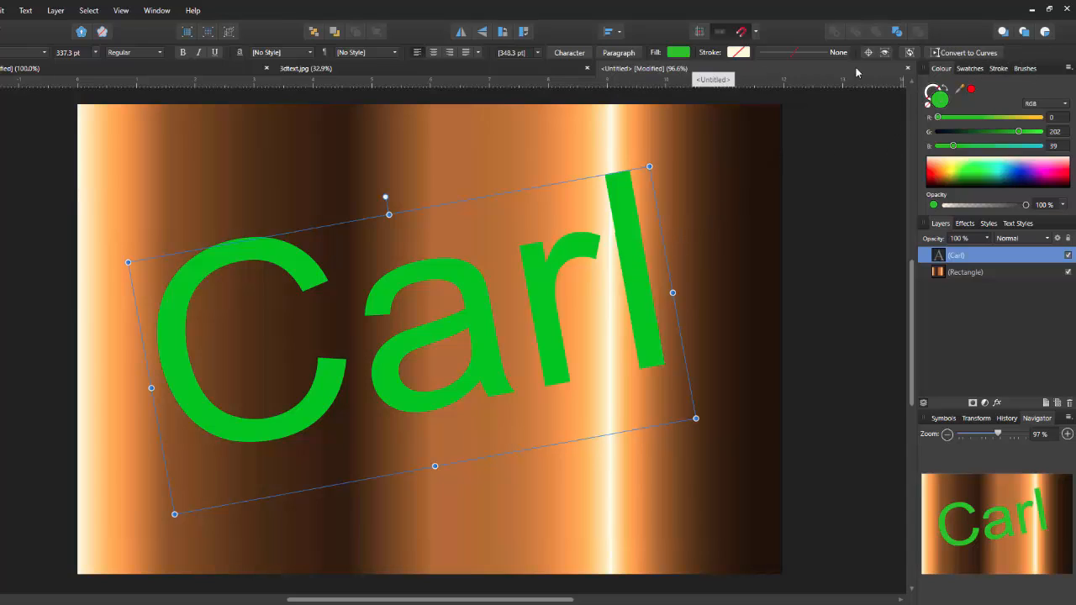
left_click(957, 53)
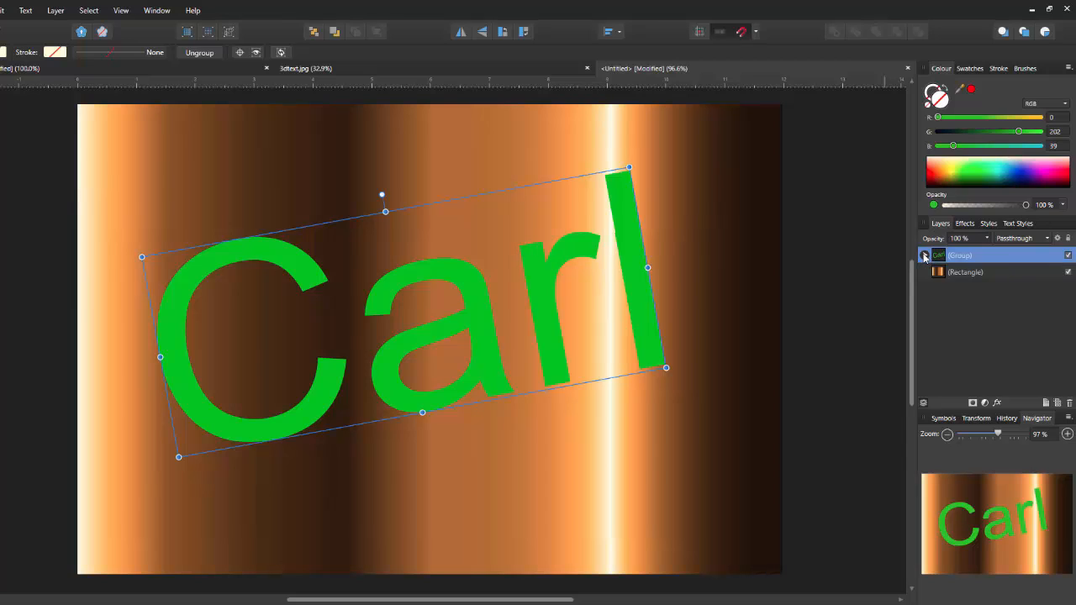
- Select all four letter curves inside the group and merge them into one object with the Add operation
left_click(925, 256)
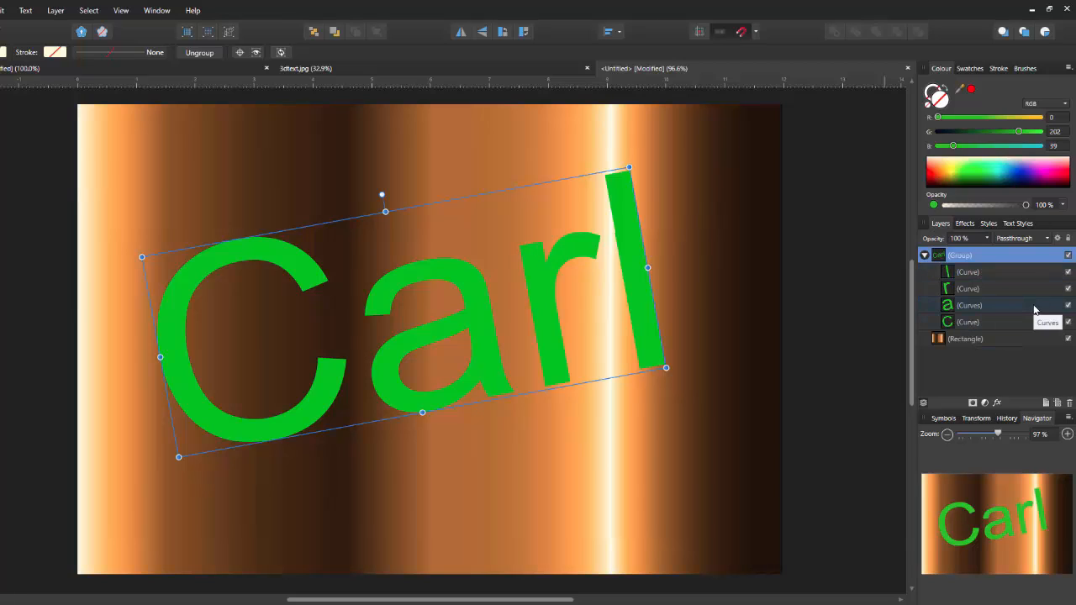
left_click(995, 274)
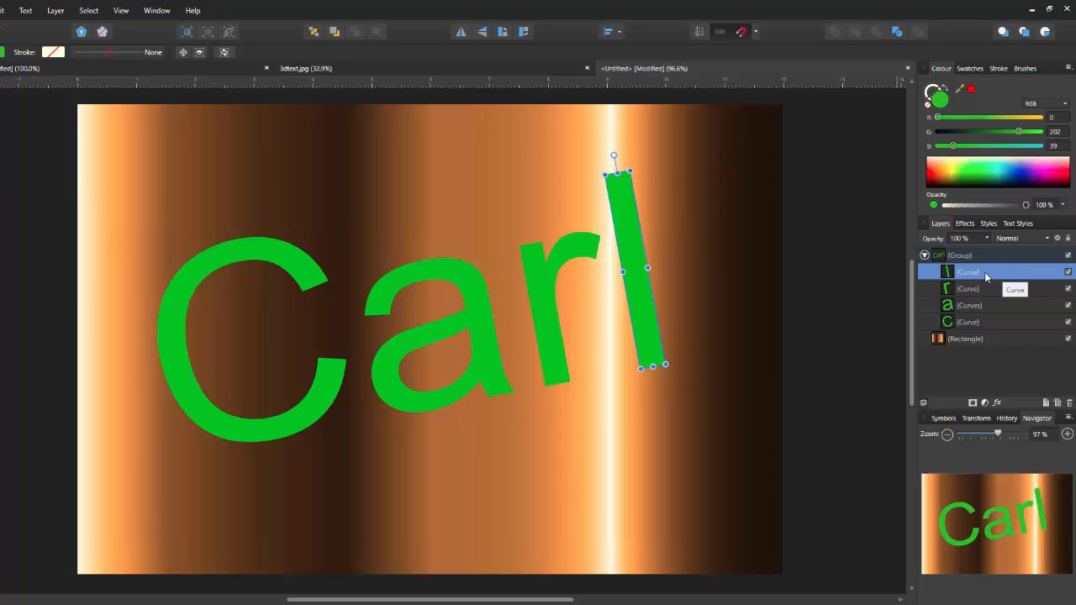
left_click(998, 325, "shift")
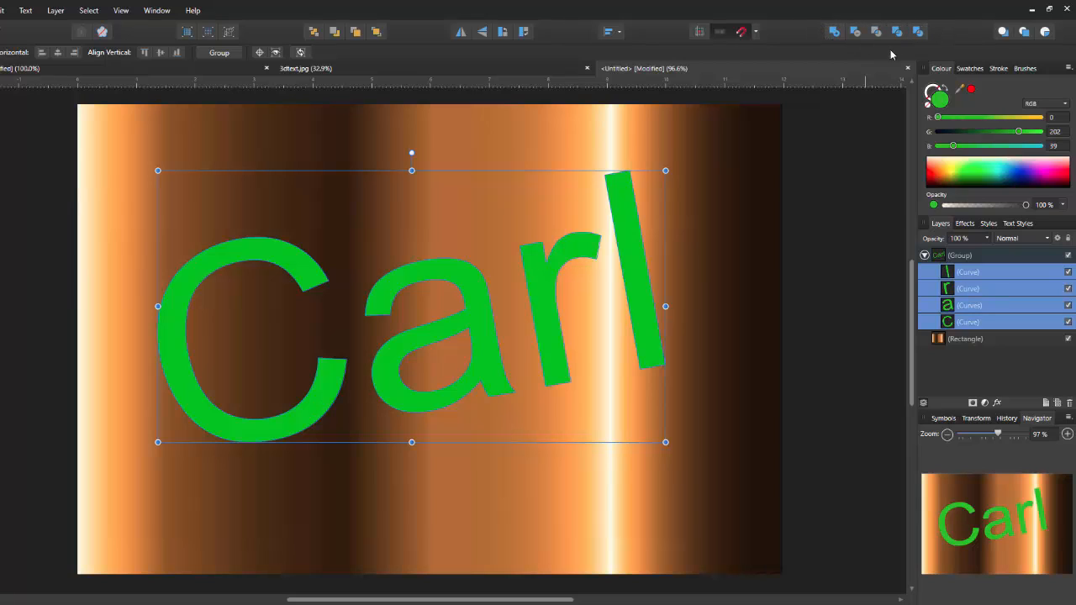
left_click(833, 32)
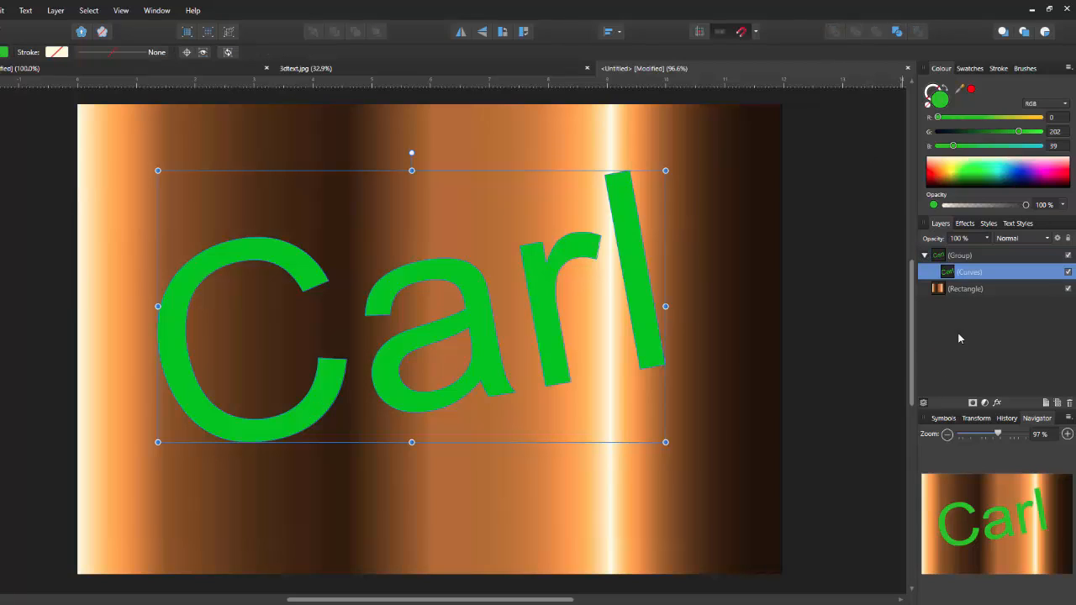
- Rename the merged curves layer inside the group as 1
double_click(972, 274)
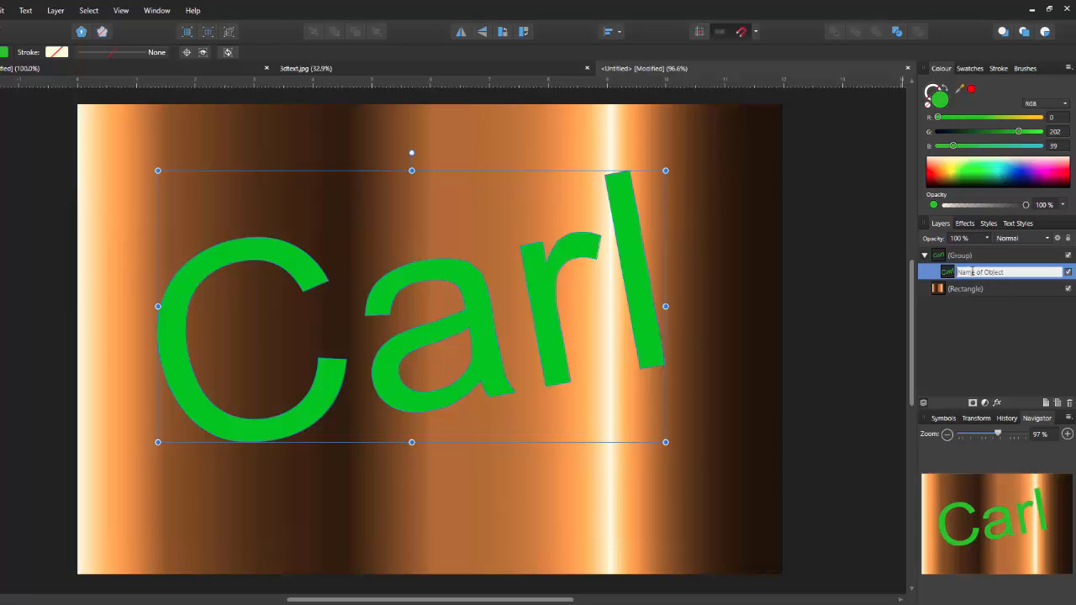
type("1")
key("Return")
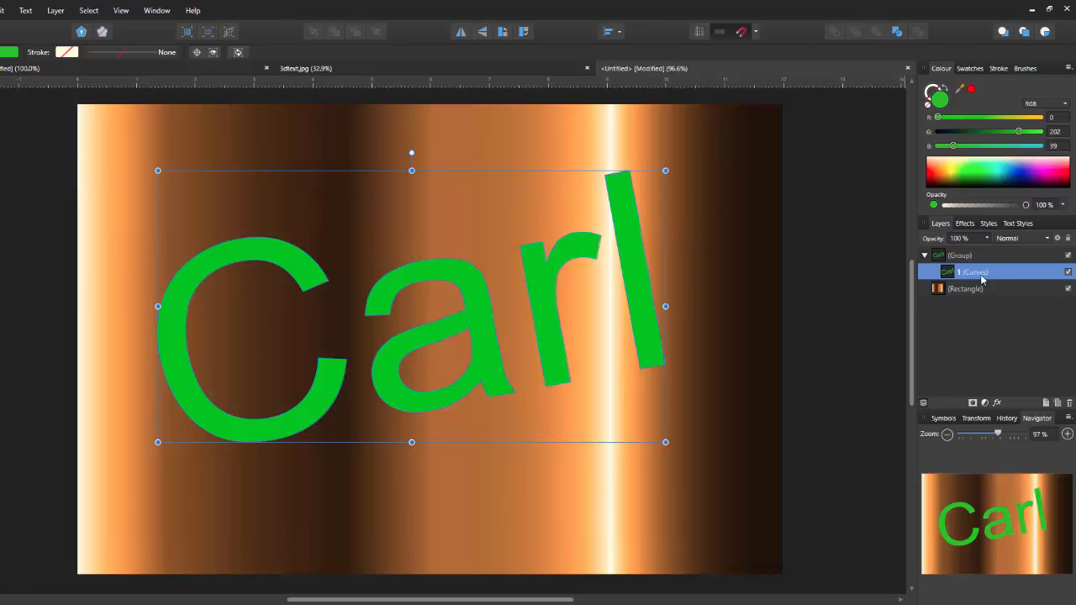
left_click_drag(984, 279, 951, 276)
left_click_drag(975, 276, 973, 274)
- Duplicate layer 1 and rename the upper copy as 1a
right_click(975, 273)
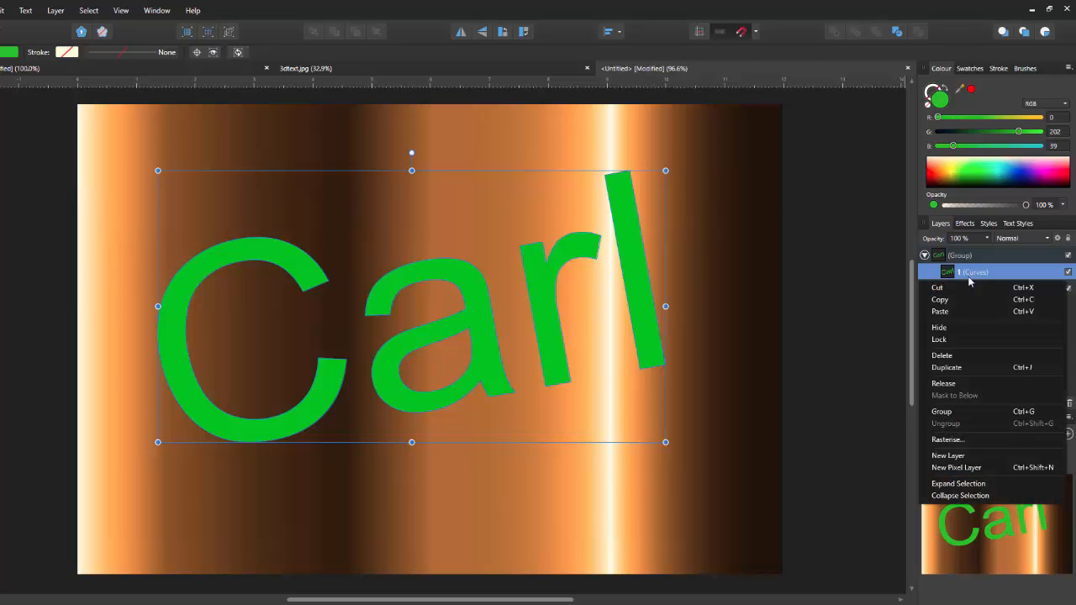
left_click(995, 368)
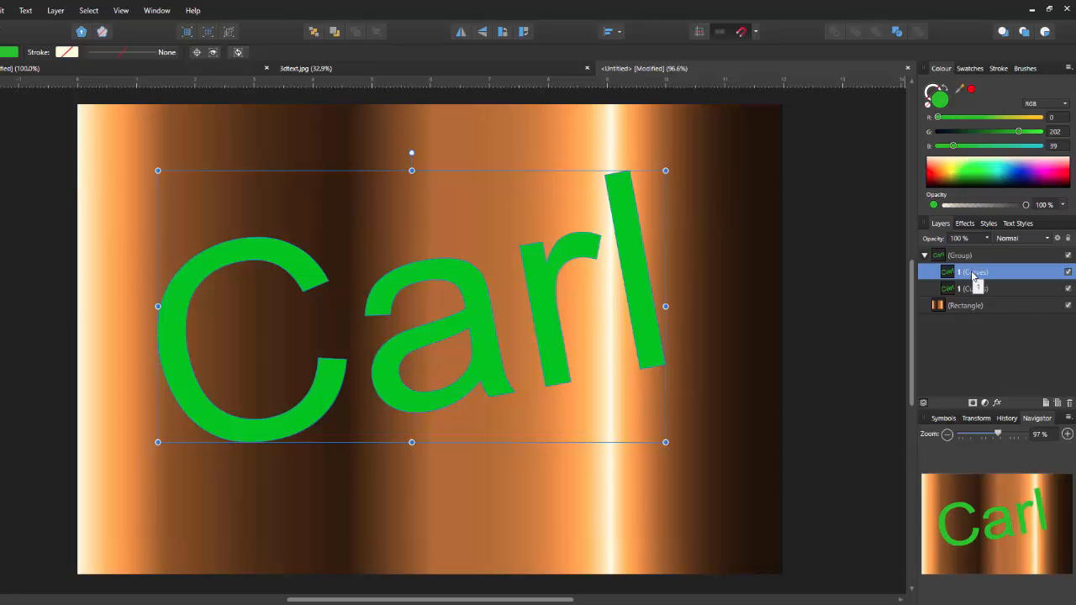
double_click(964, 274)
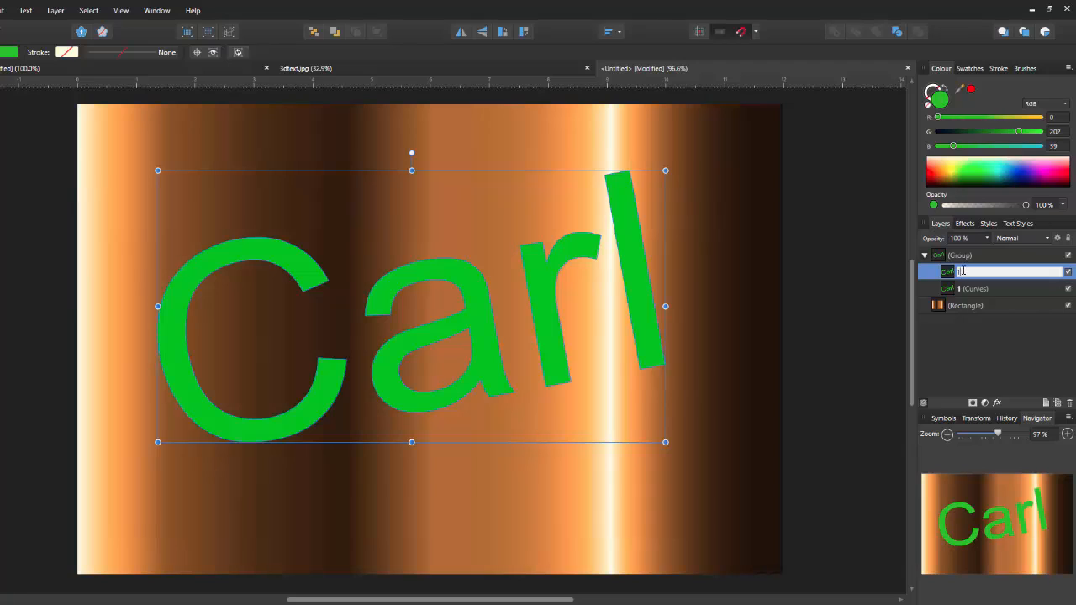
type("a")
key("Return")
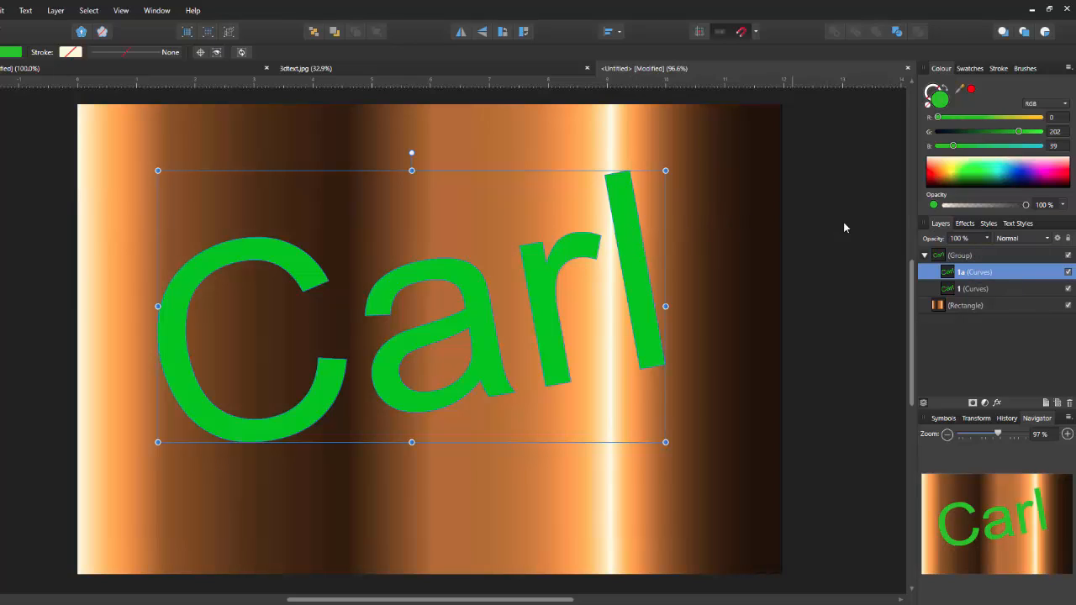
- With layer 1 hidden, recolour the 1a curves to a darker green, RGB 0, 173, 32, and make layer 1 visible again
left_click(1068, 290)
left_click(983, 180)
left_click(982, 180)
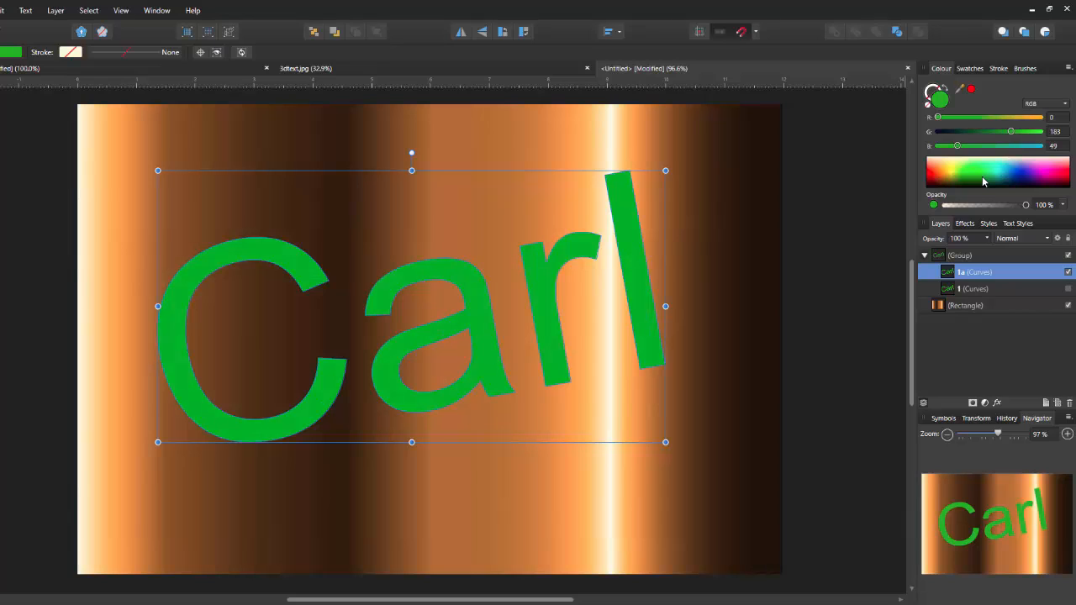
left_click(986, 183)
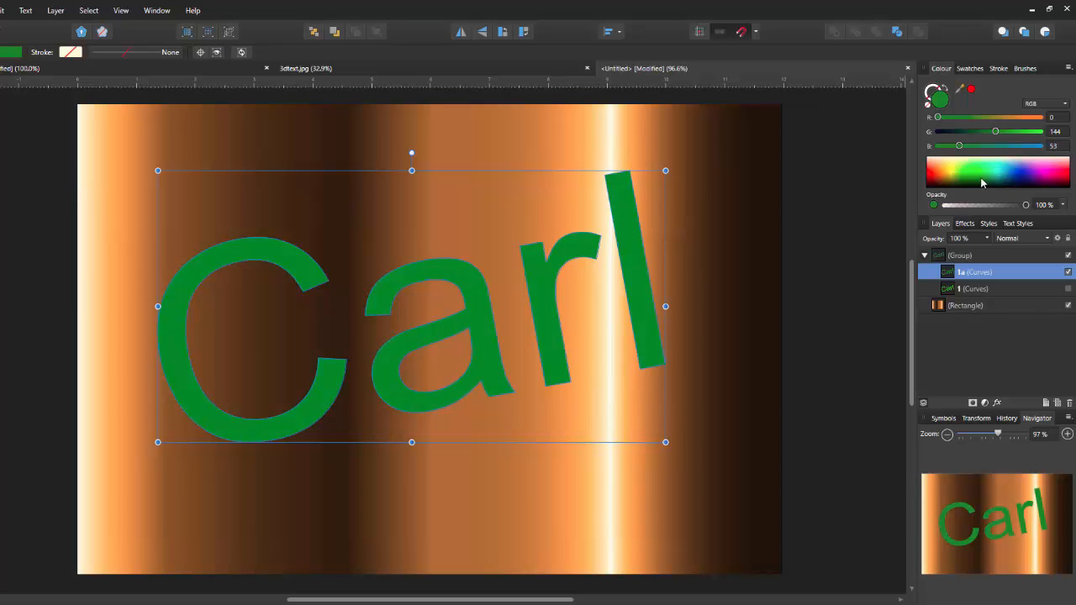
left_click(982, 182)
left_click(979, 181)
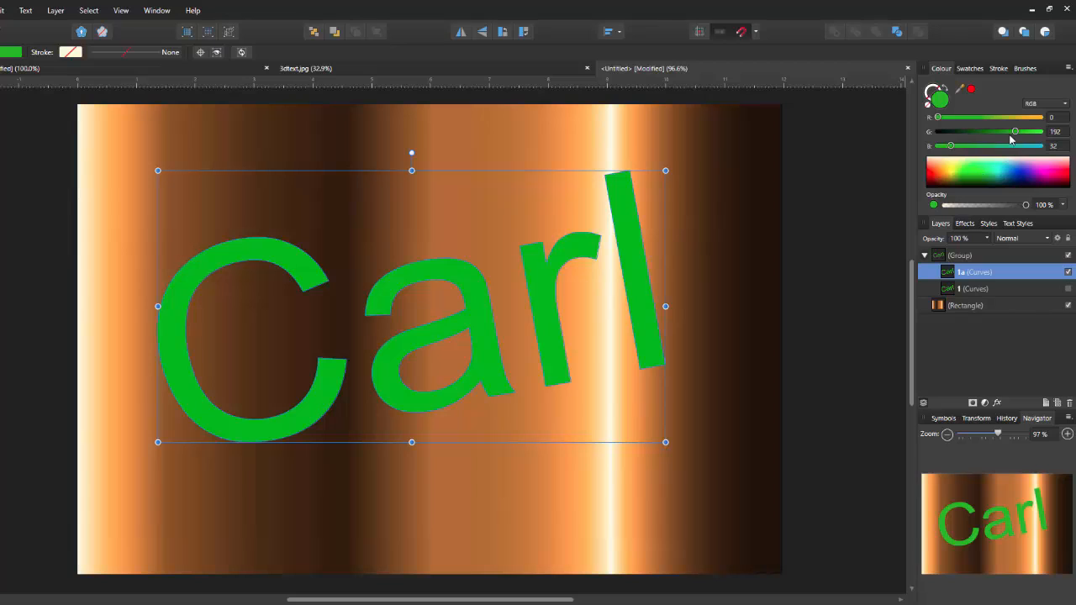
left_click_drag(1015, 133, 1010, 131)
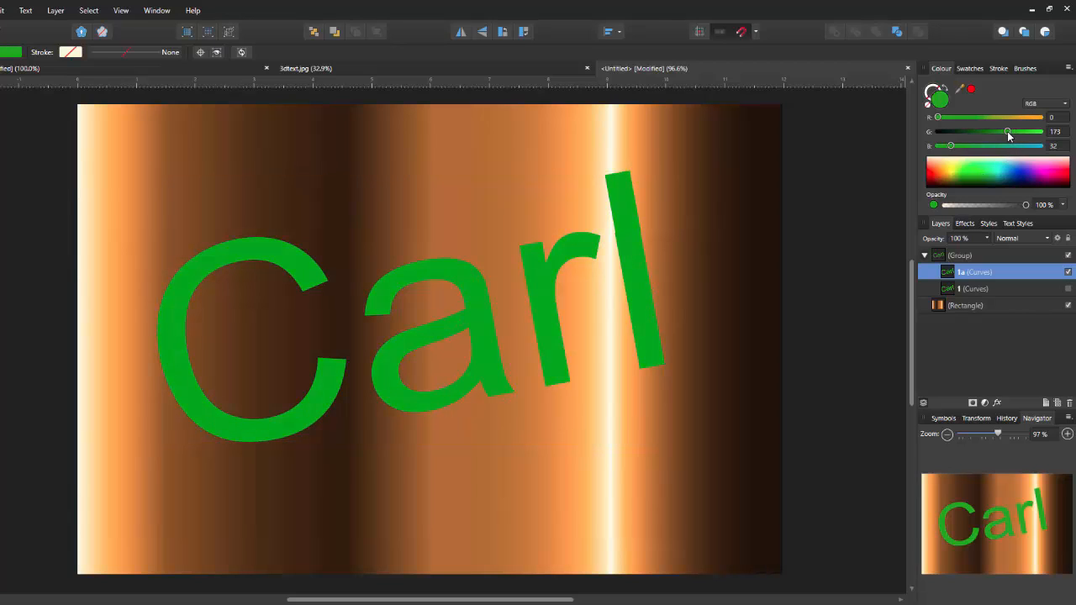
left_click_drag(1008, 131, 1007, 132)
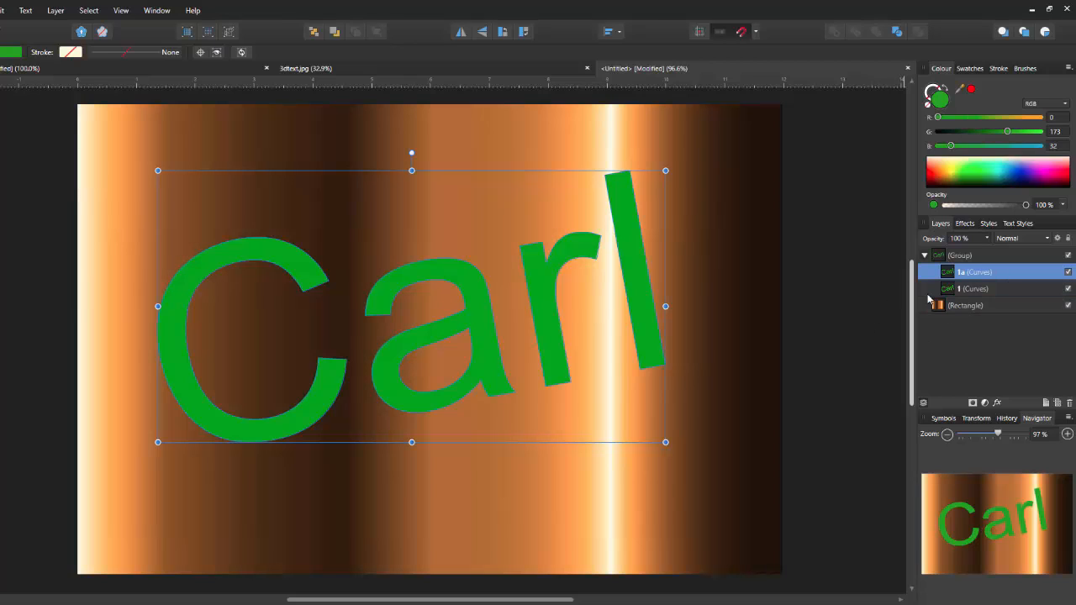
left_click(1068, 289)
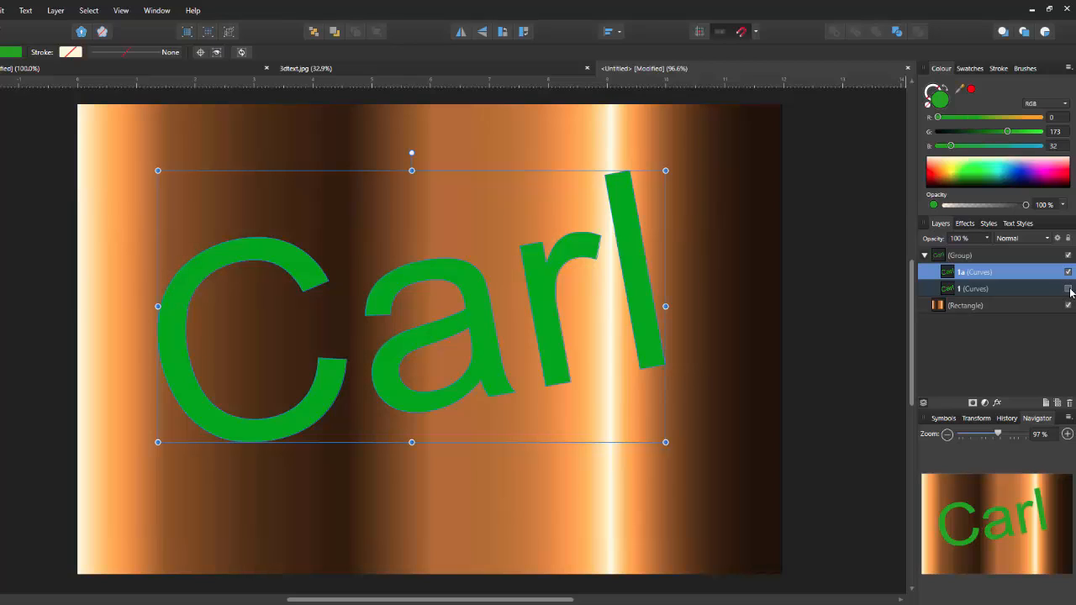
left_click(1068, 290)
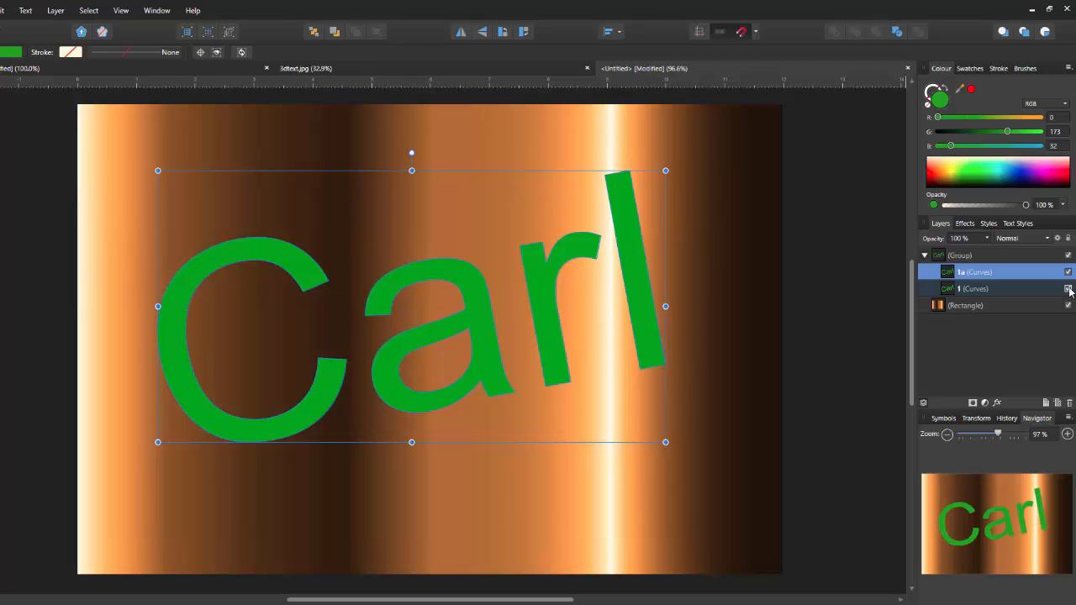
- Move layer 1 above layer 1a inside the group and toggle its visibility to compare the two greens
left_click(1020, 295)
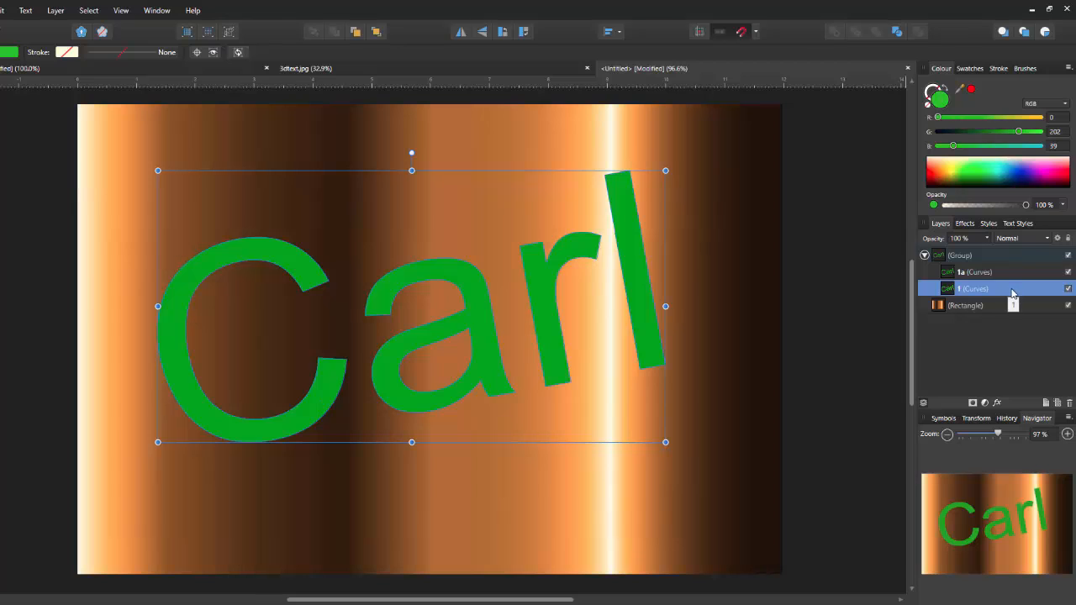
double_click(1013, 288)
left_click_drag(930, 295, 935, 264)
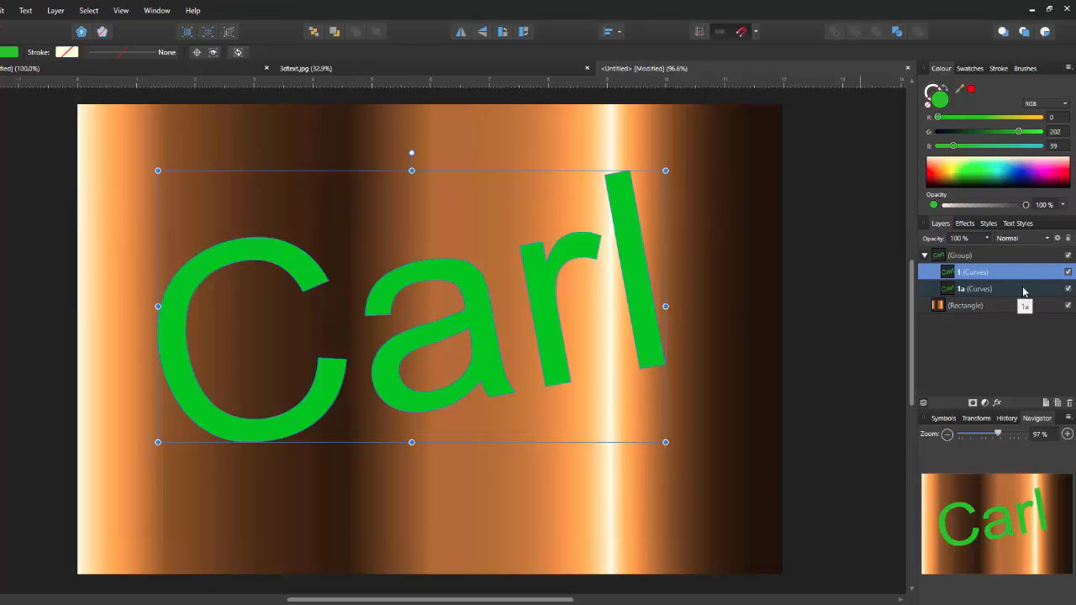
left_click(1069, 272)
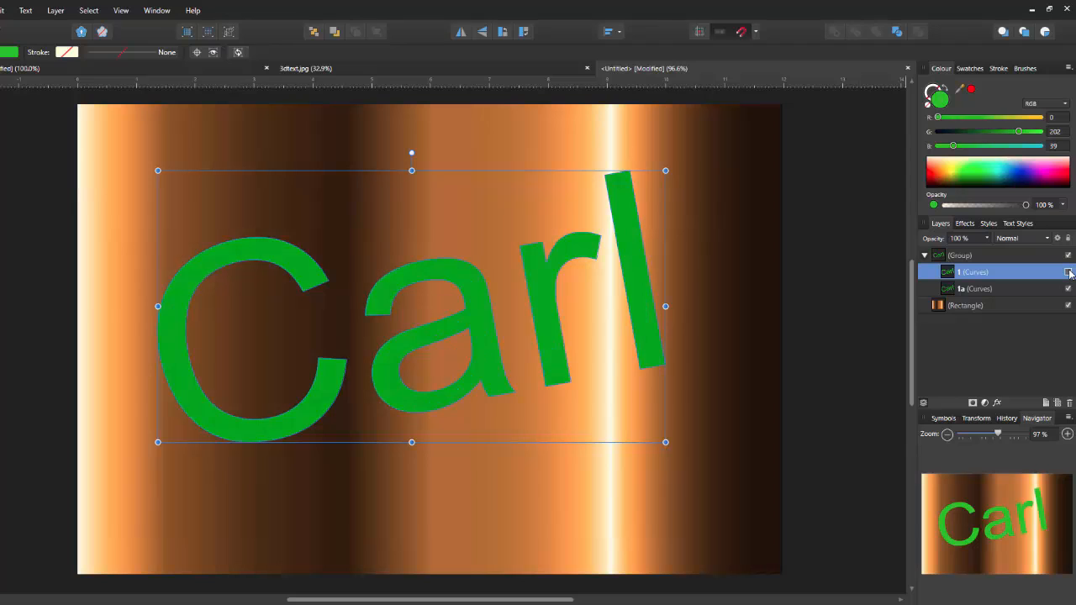
left_click(1069, 272)
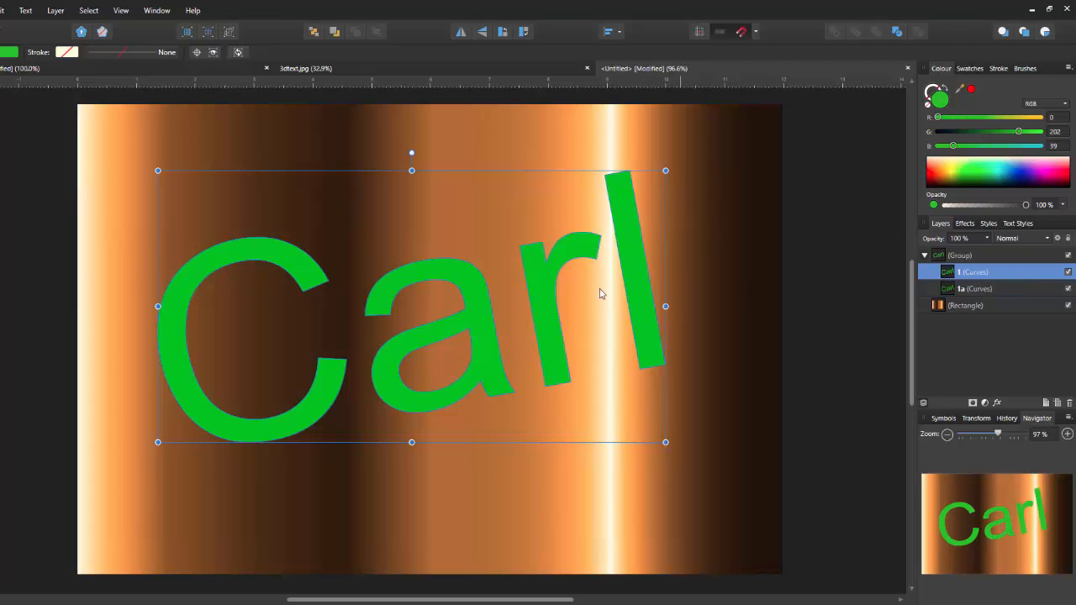
- Duplicate the dark green 1a curves and offset the copy very slightly to the right and downward
left_click(1028, 292)
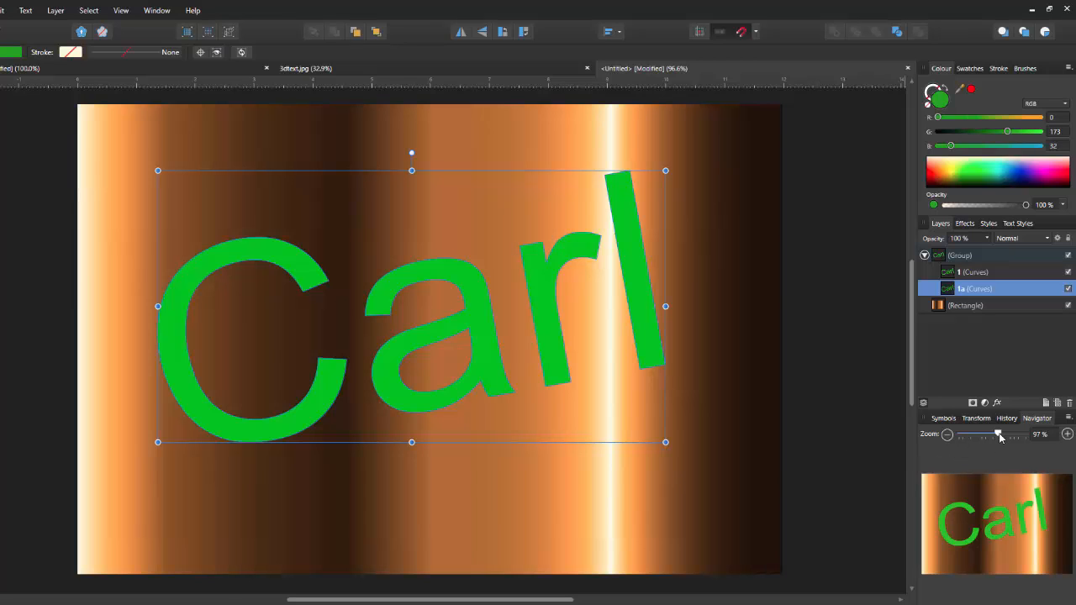
left_click_drag(1000, 435, 1019, 436)
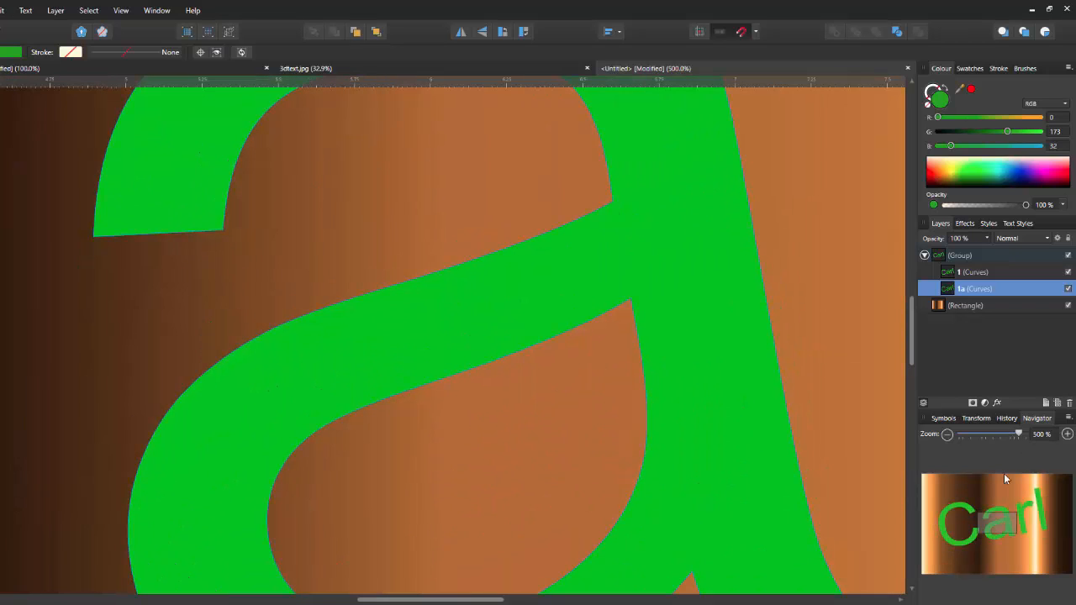
left_click_drag(999, 525, 1007, 535)
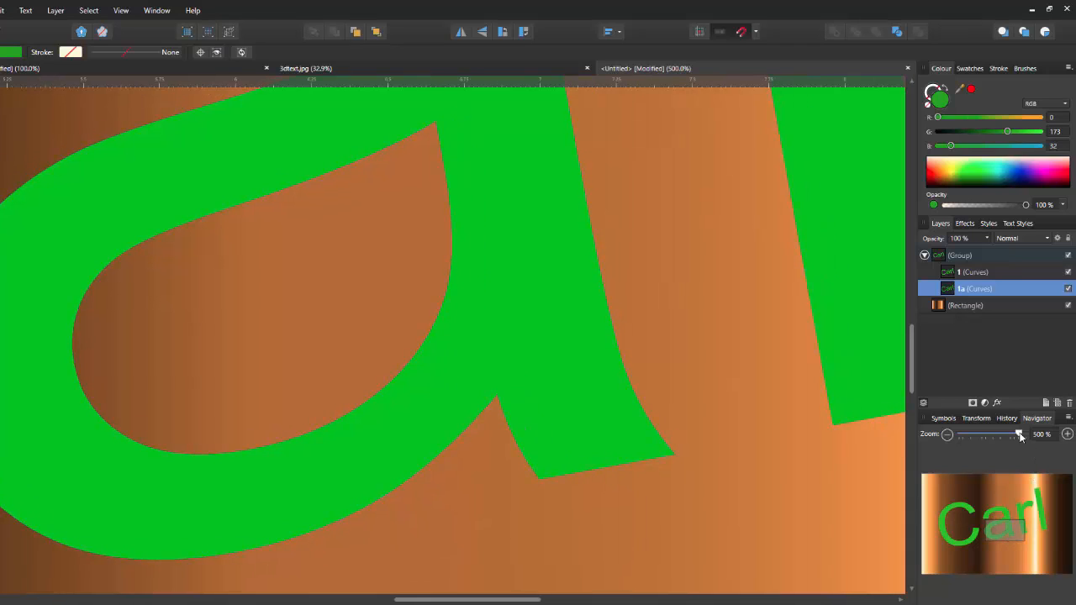
left_click_drag(1020, 435, 1023, 433)
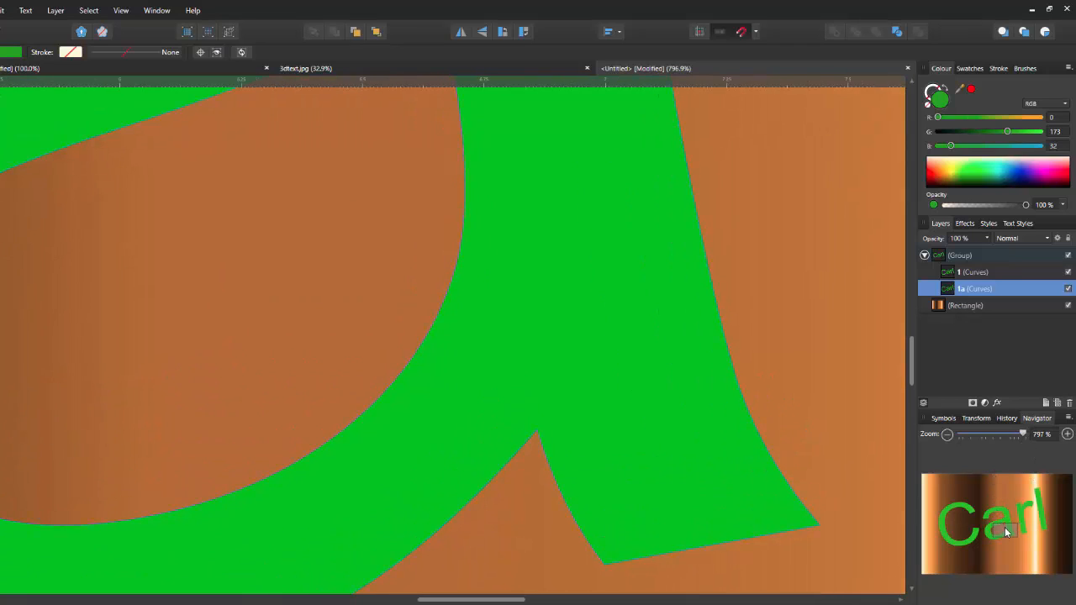
left_click_drag(1007, 532, 1012, 535)
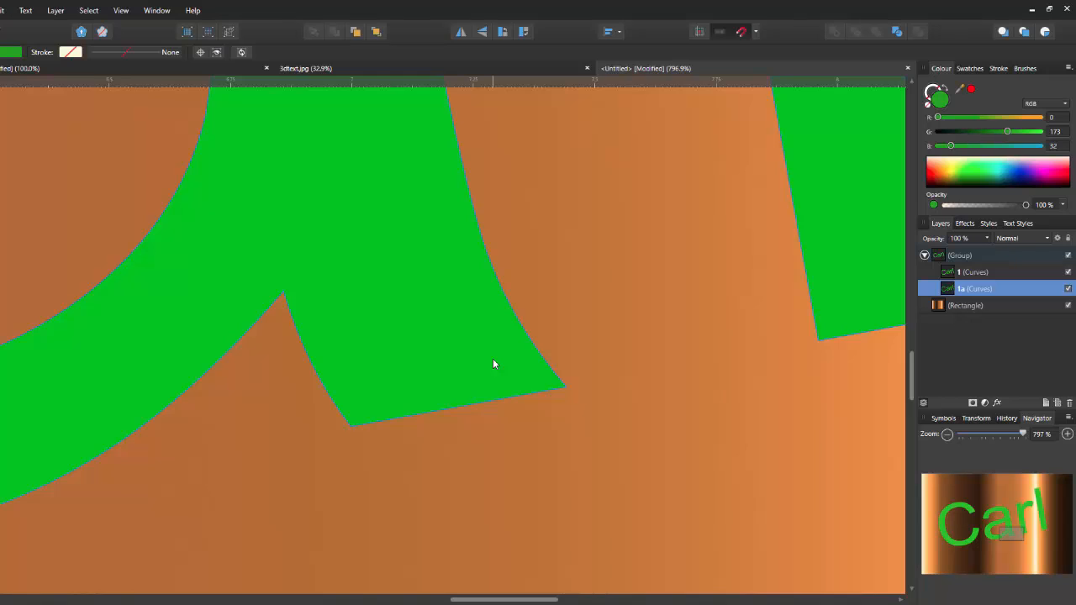
key("ctrl+j")
left_click_drag(497, 367, 505, 370)
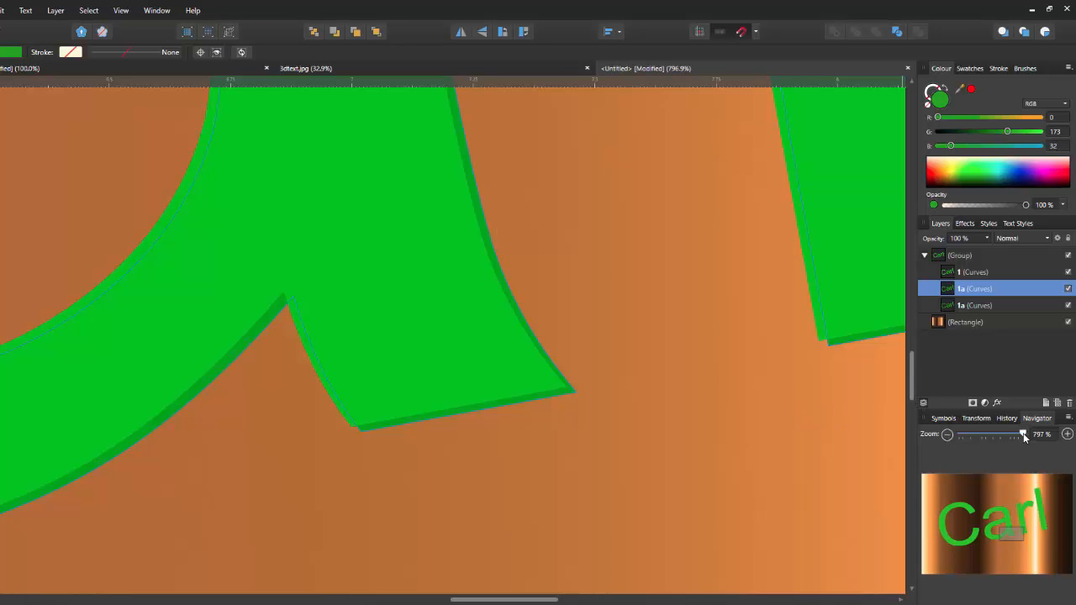
- Repeat the offset duplication of the 1a curves twelve more times to build up the extruded depth of the letters
left_click_drag(1023, 433, 1012, 435)
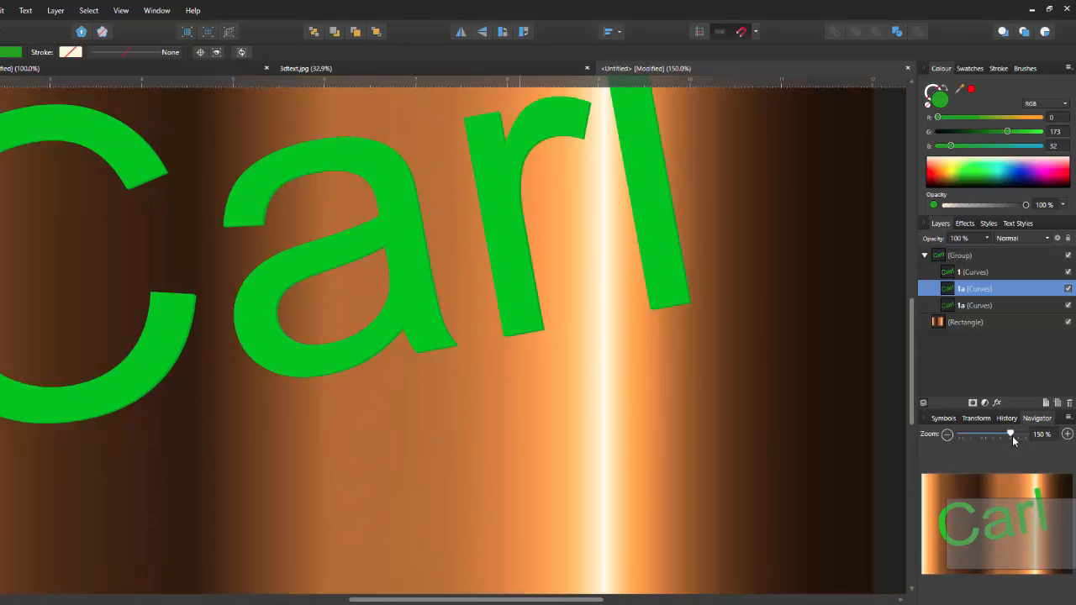
left_click_drag(916, 365, 911, 313)
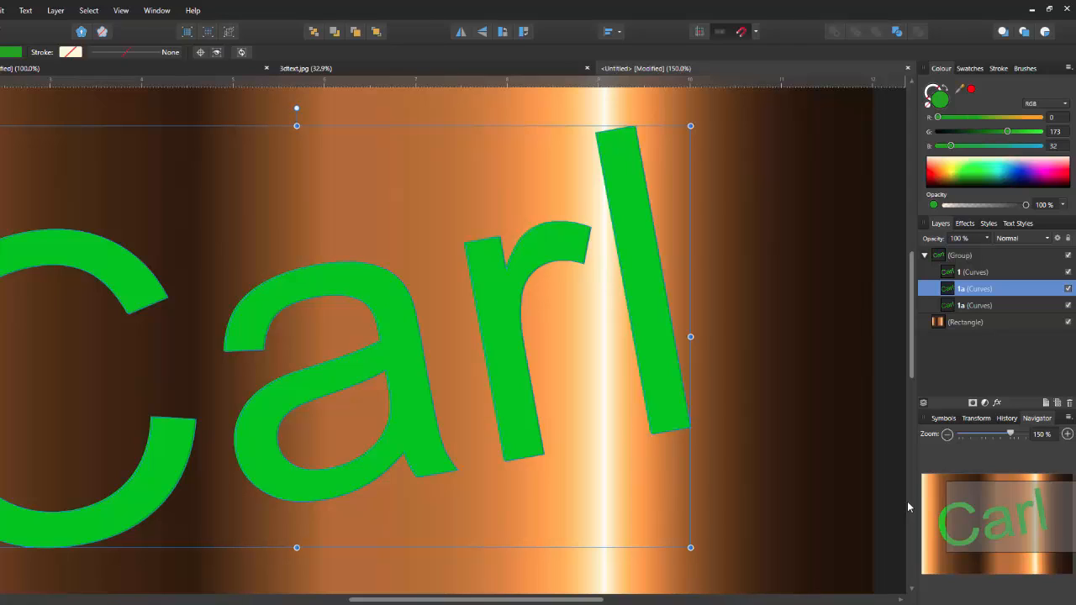
key("ctrl+j")
key("ctrl+j")
key("ctrl+j")
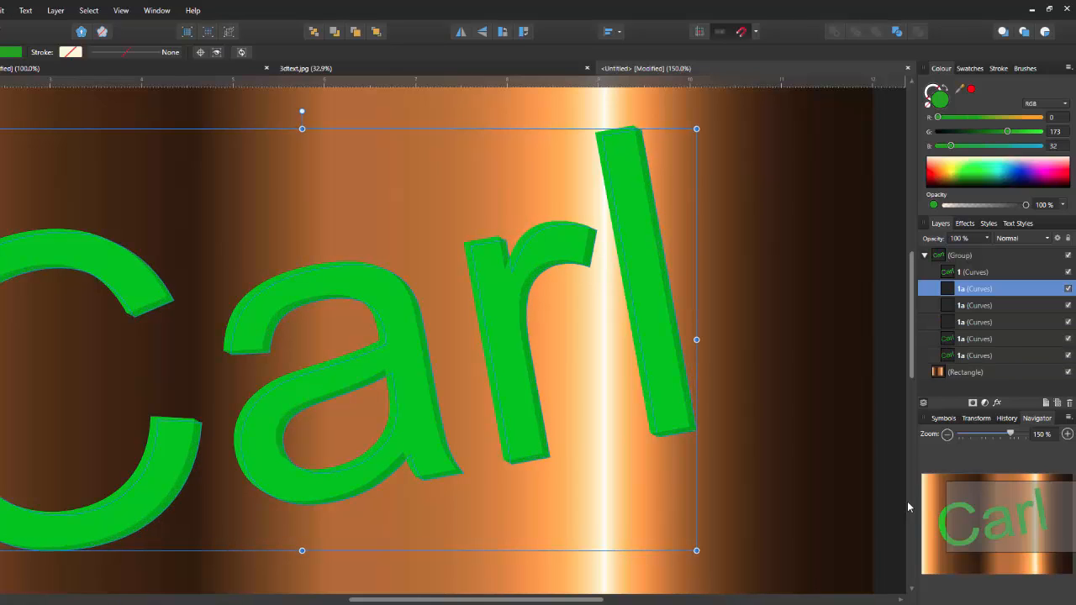
key("ctrl+j")
key("ctrl+j")
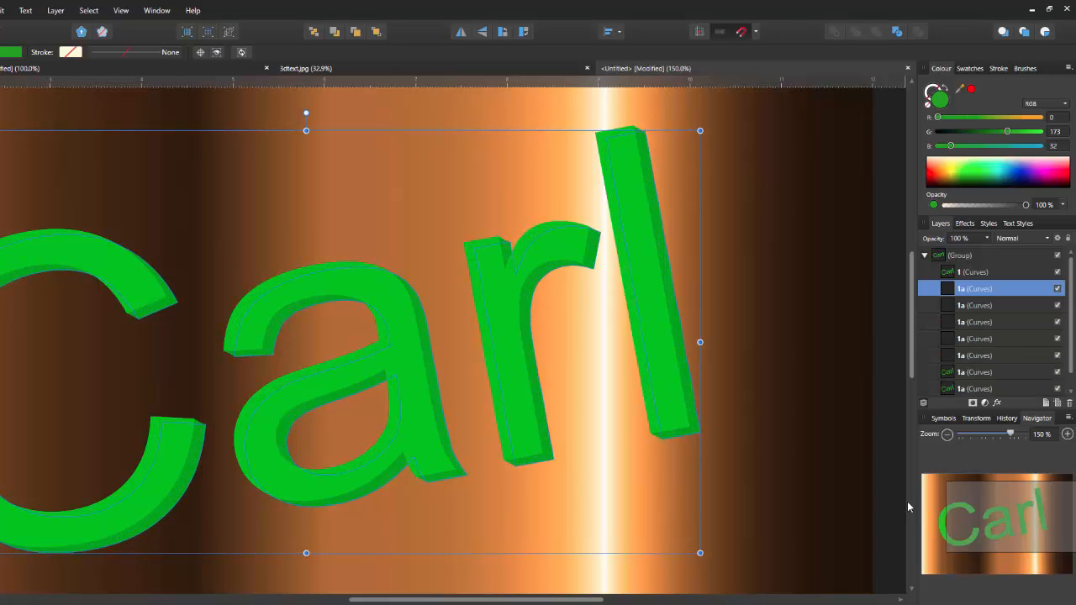
key("ctrl+j")
key("ctrl+j")
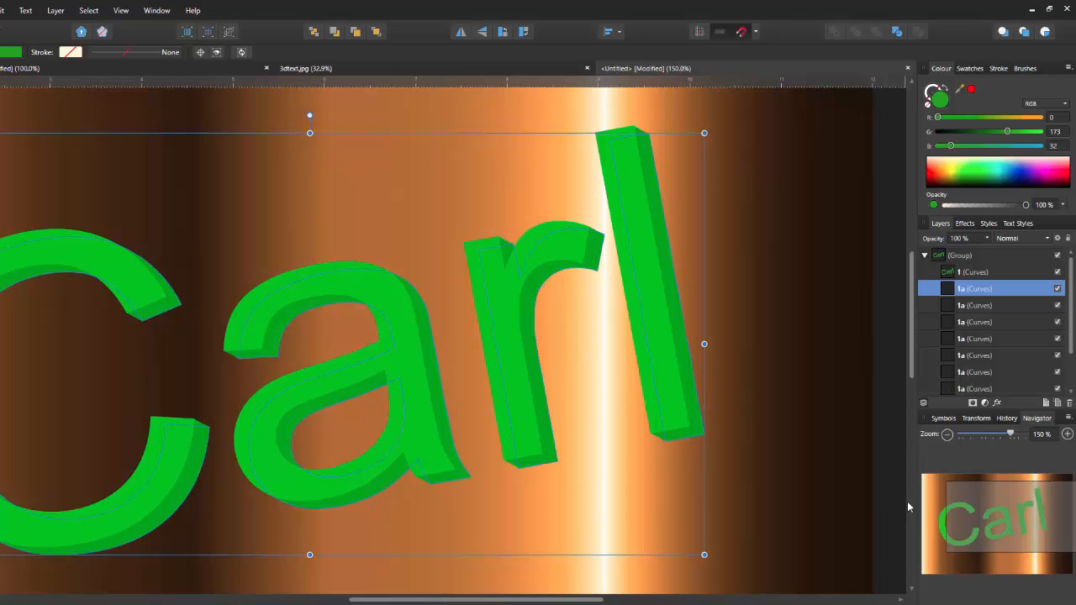
key("ctrl+j")
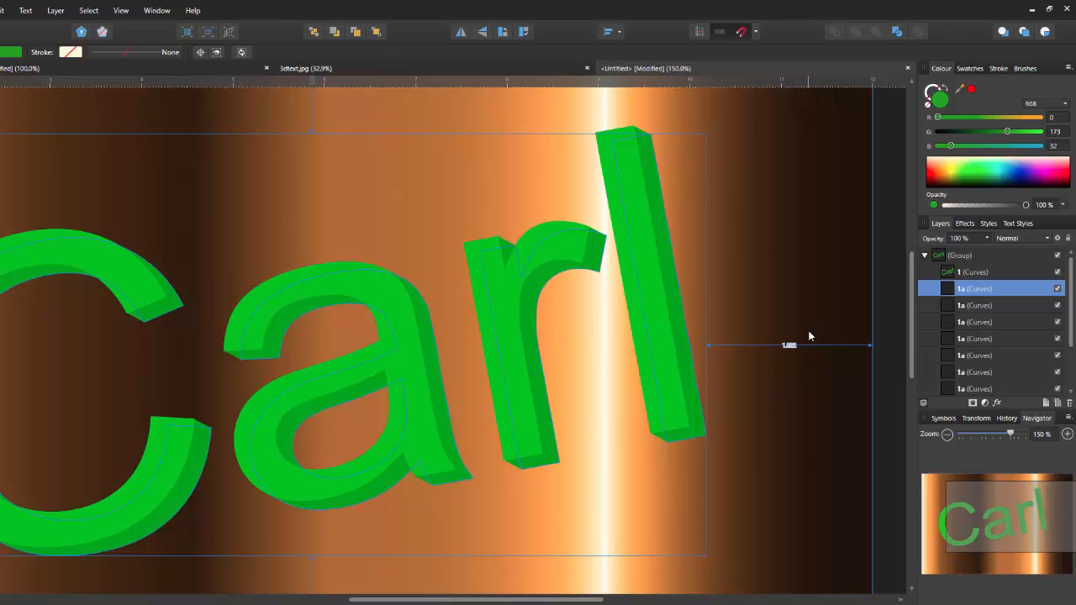
key("ctrl+j")
key("ctrl+j")
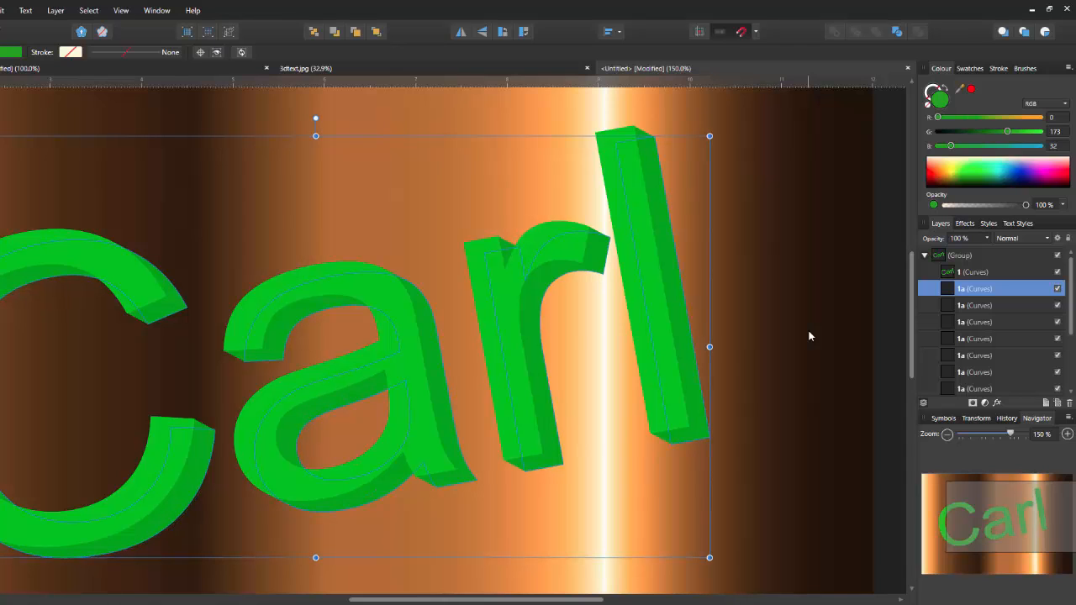
key("ctrl+j")
key("ctrl+j")
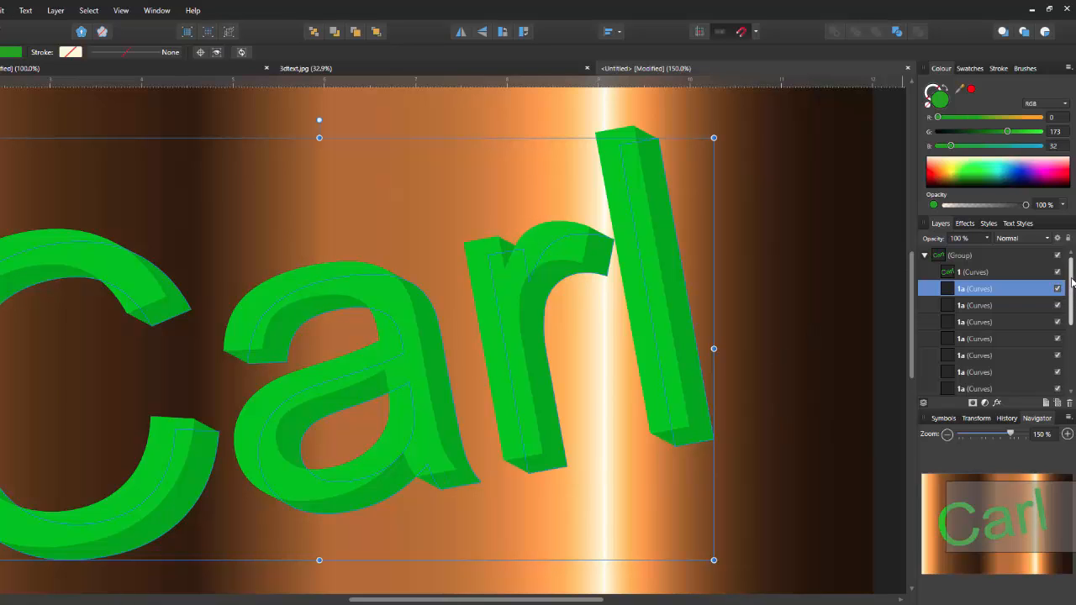
- Select all fourteen 1a curves beneath layer 1 and merge them into one object with the Add operation
mouse_move(1072, 283)
left_mouse_down()
mouse_move(1073, 345)
mouse_move(1072, 262)
left_mouse_up()
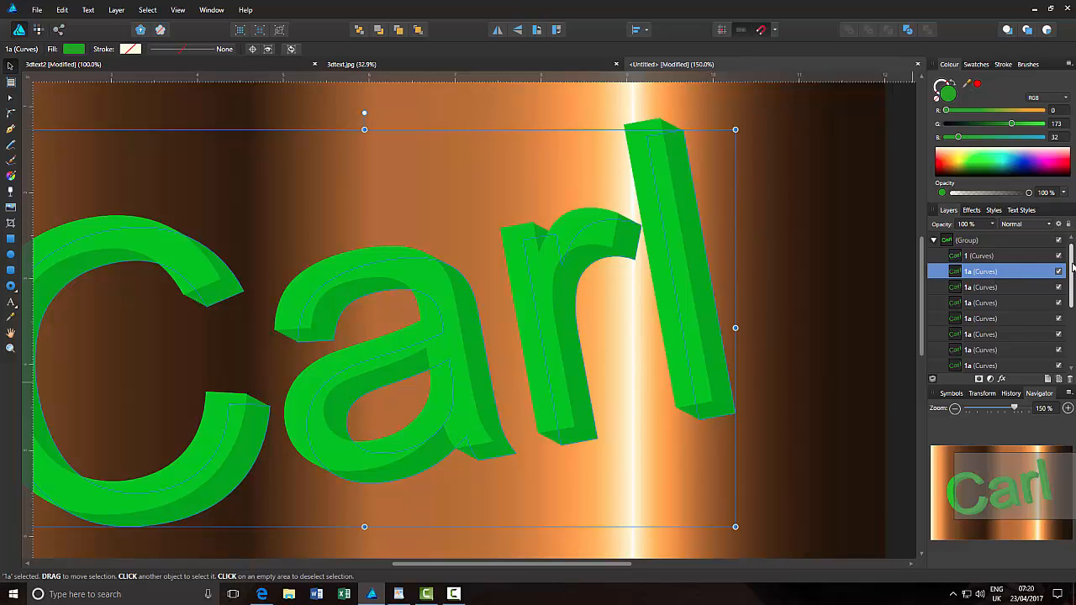
left_click_drag(1074, 268, 1072, 334)
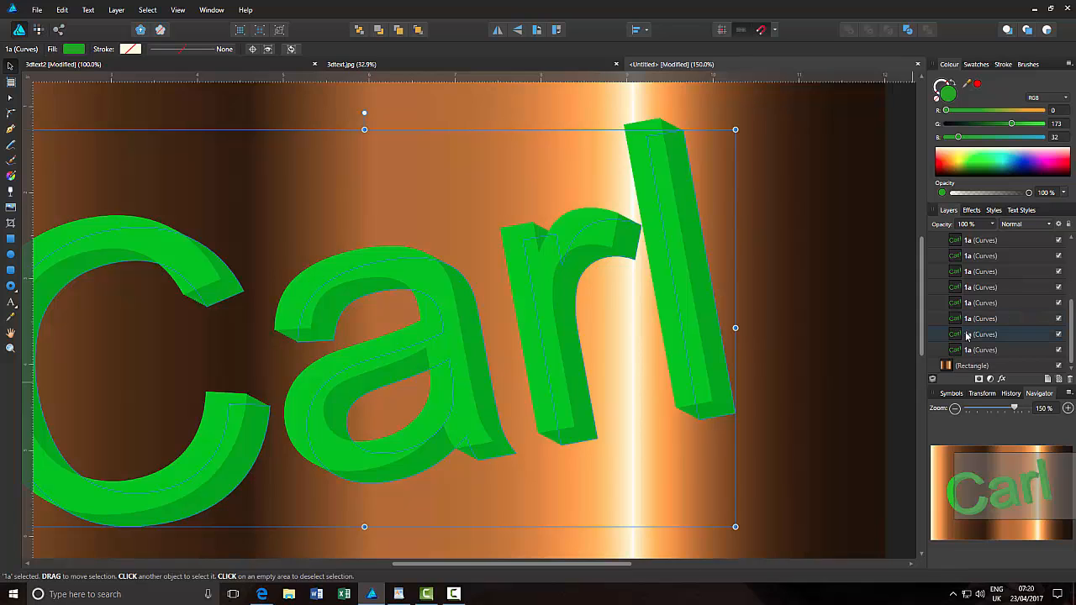
left_click(1020, 350, "shift")
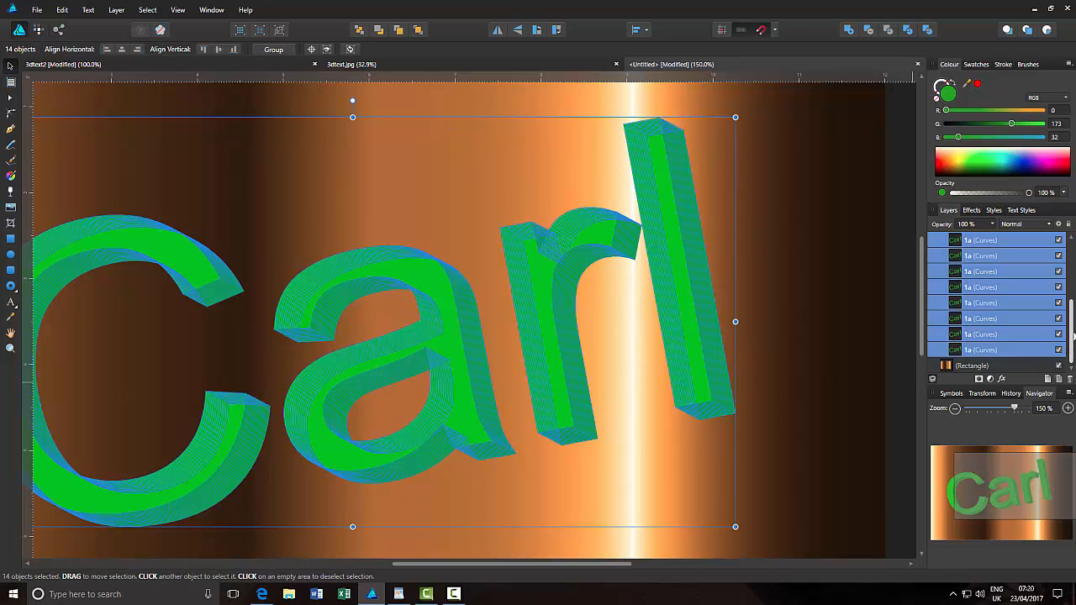
left_click(849, 31)
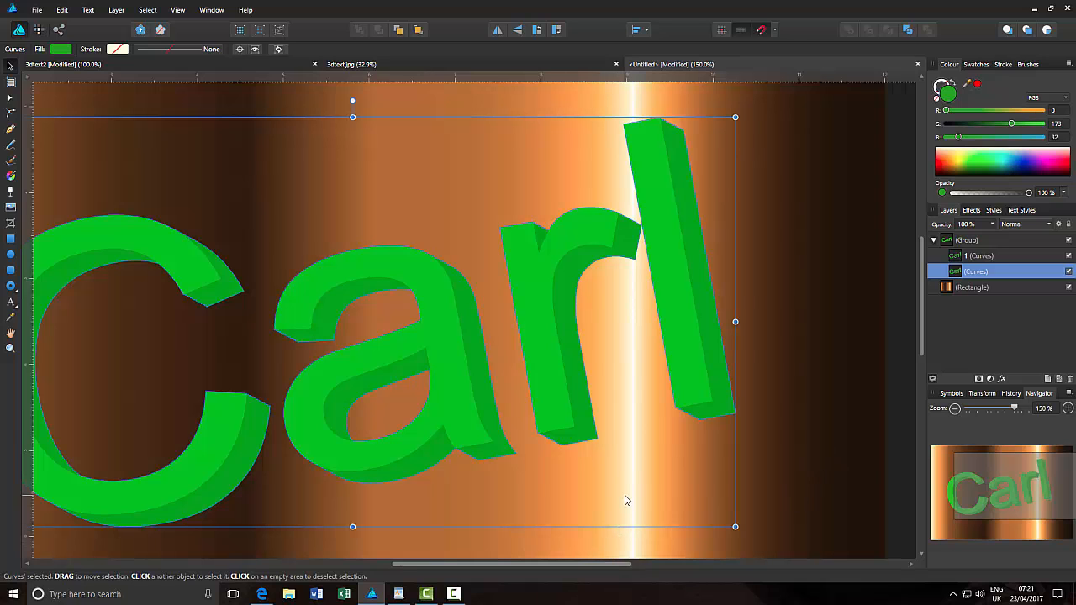
- Give the merged dark green curves beneath layer 1 a black stroke
key("ctrl+0")
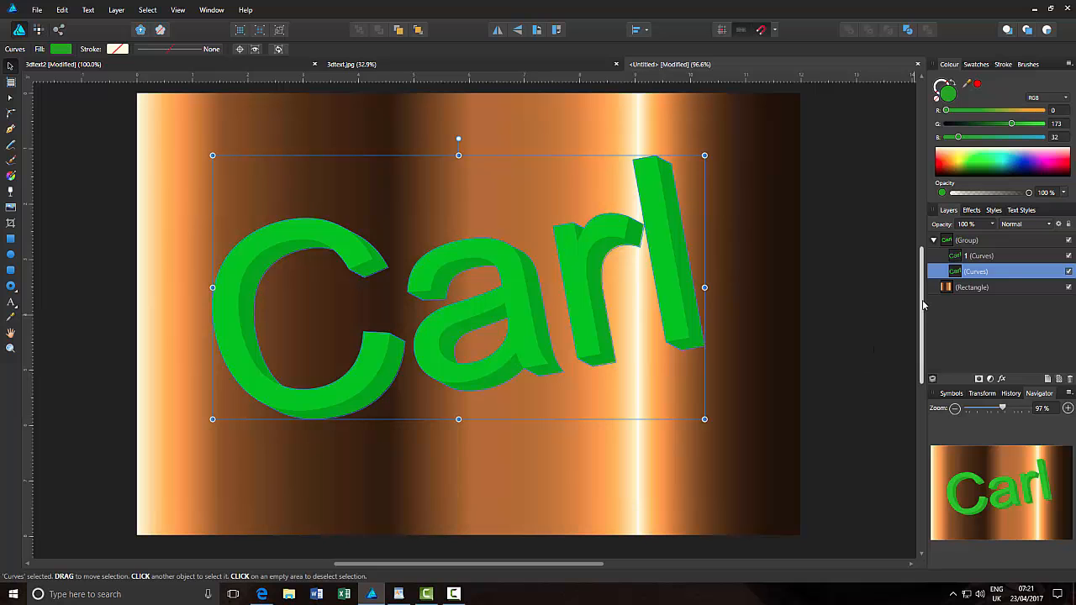
left_click_drag(923, 300, 922, 298)
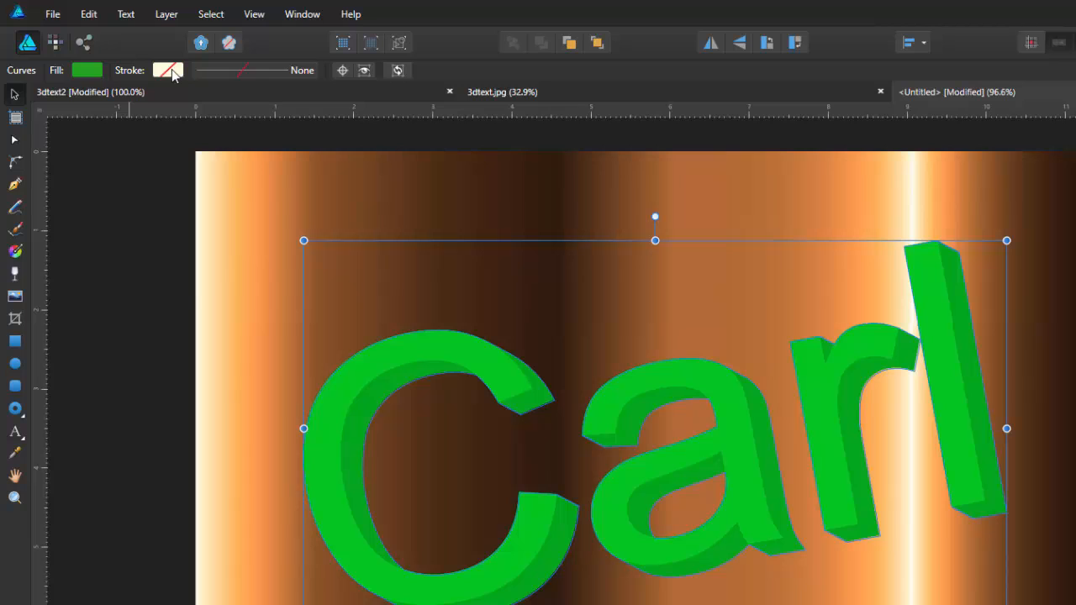
left_click(168, 71)
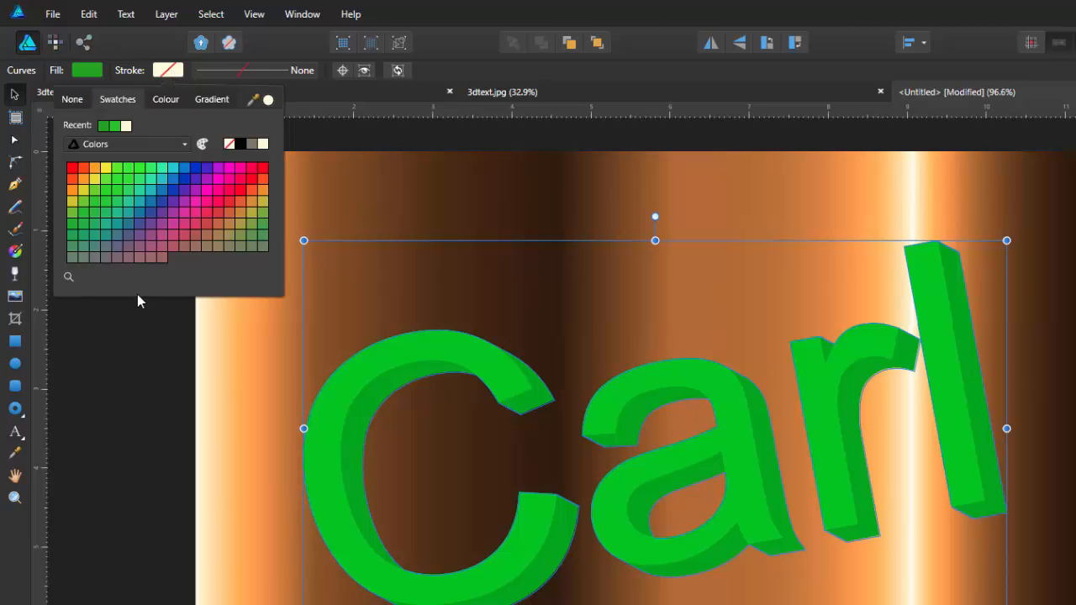
left_click(241, 145)
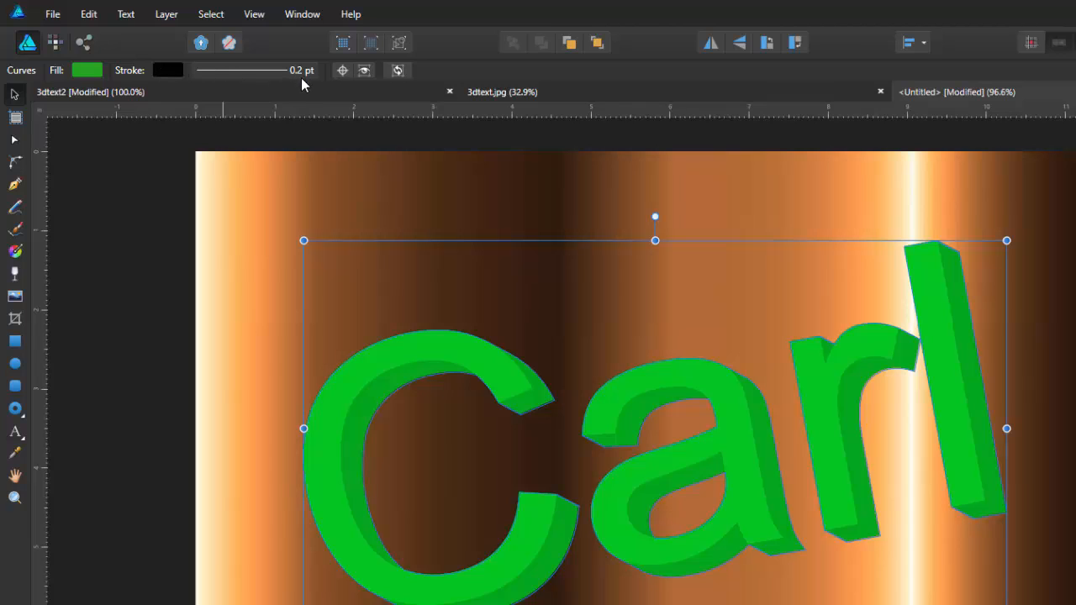
- Set the black stroke width of the merged dark green curves to 4.3 pt
left_click(257, 72)
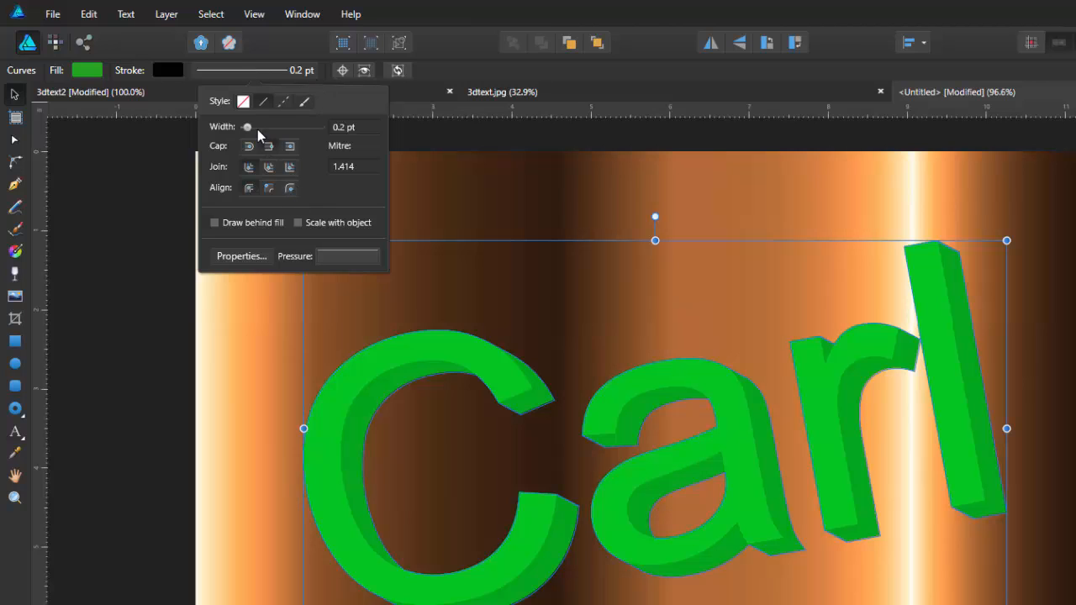
left_click_drag(247, 128, 265, 131)
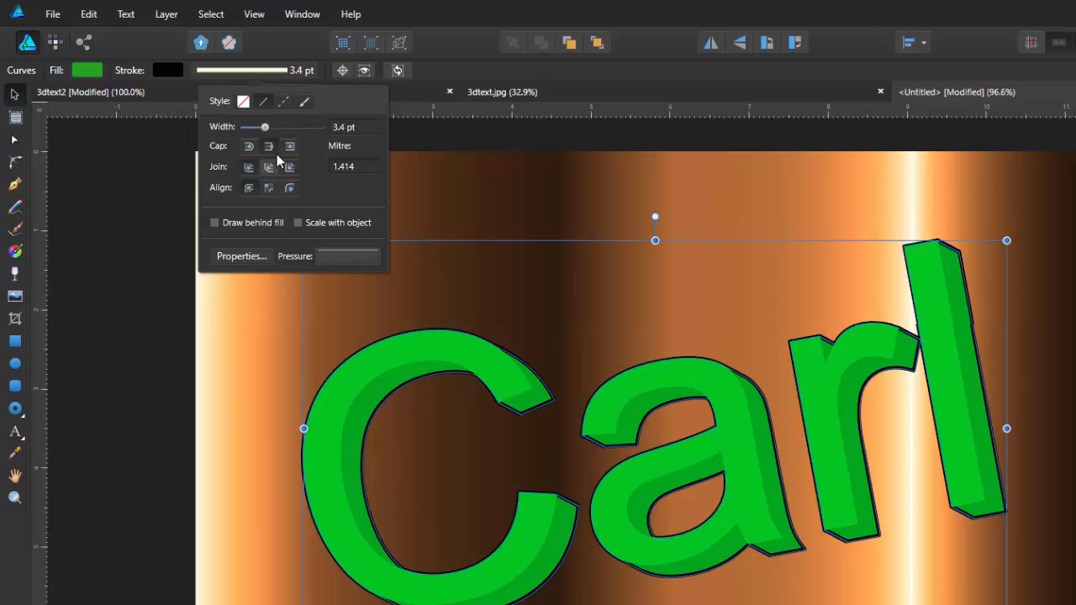
mouse_move(267, 135)
left_mouse_down()
mouse_move(299, 135)
mouse_move(258, 136)
mouse_move(268, 137)
left_mouse_up()
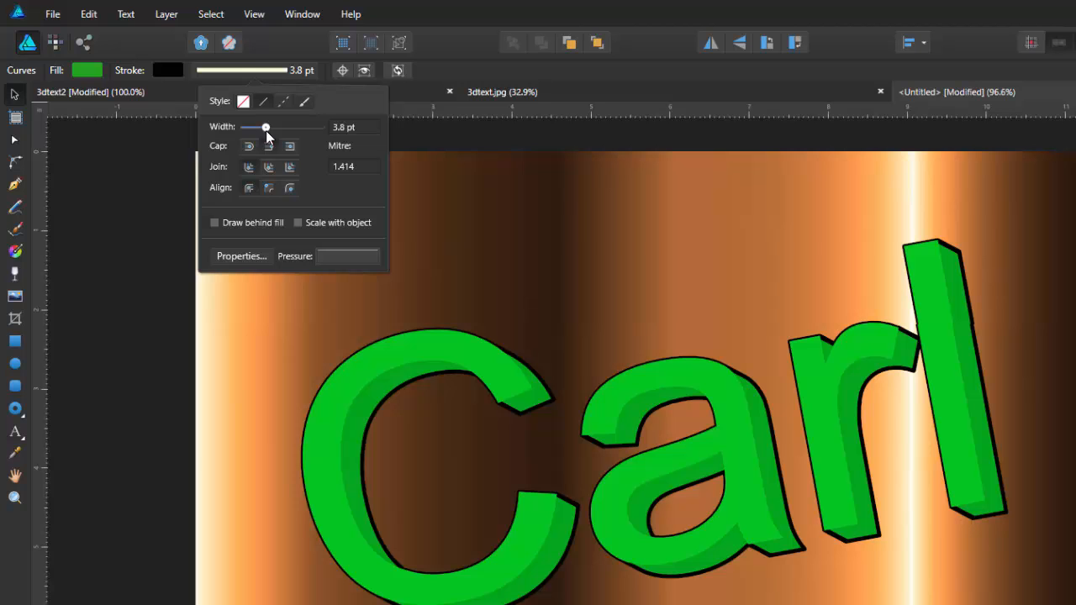
left_click_drag(266, 132, 268, 133)
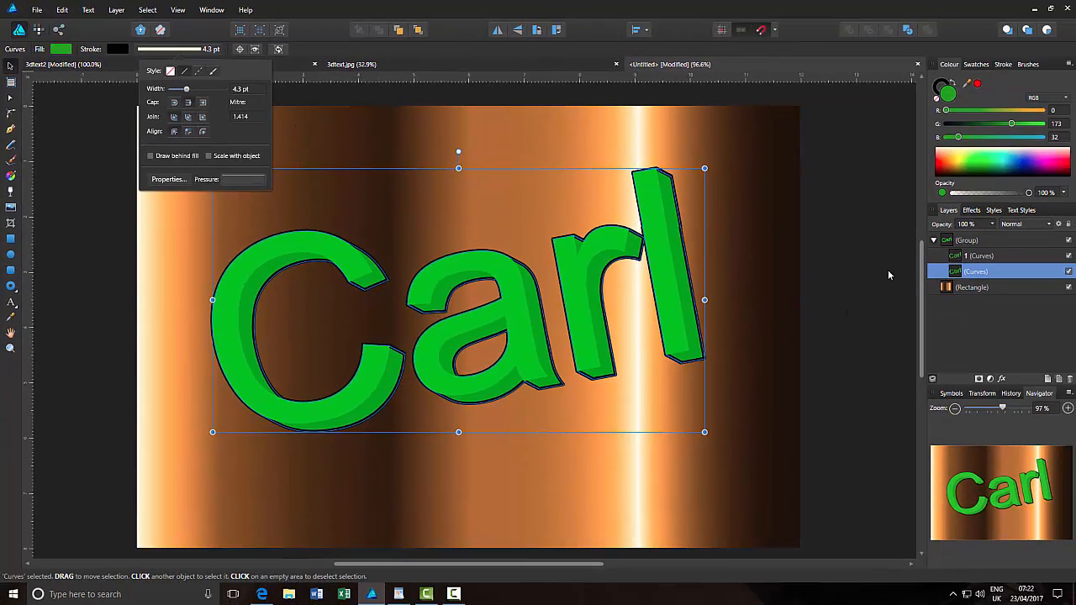
left_click(400, 62)
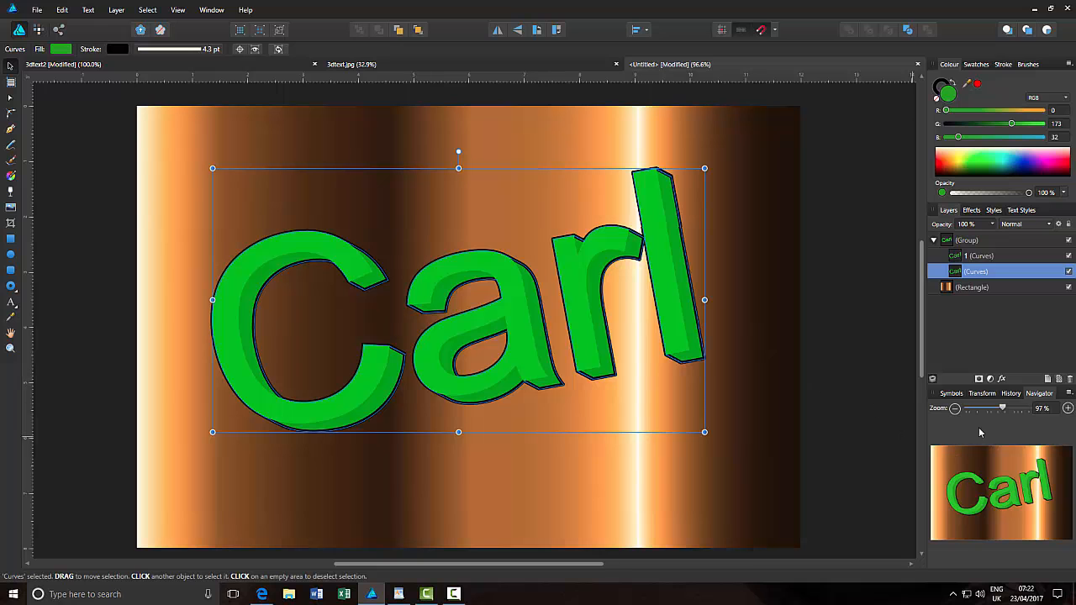
- Check the stroke on the jagged letter edges up close, expand it into a separate curves object, and deselect it
left_click_drag(1005, 410, 1023, 409)
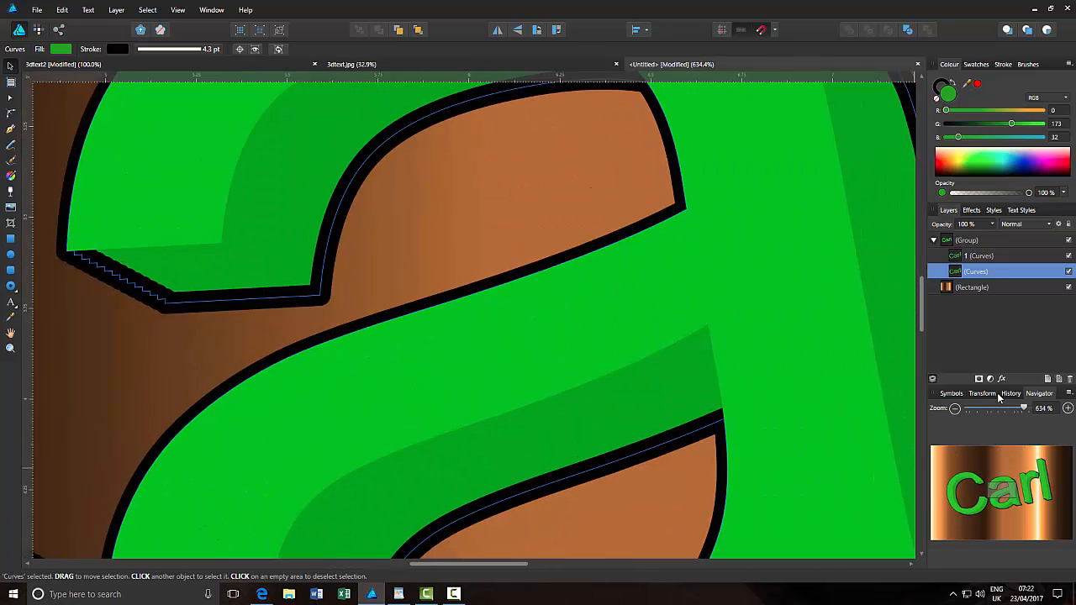
left_click_drag(1010, 474, 982, 488)
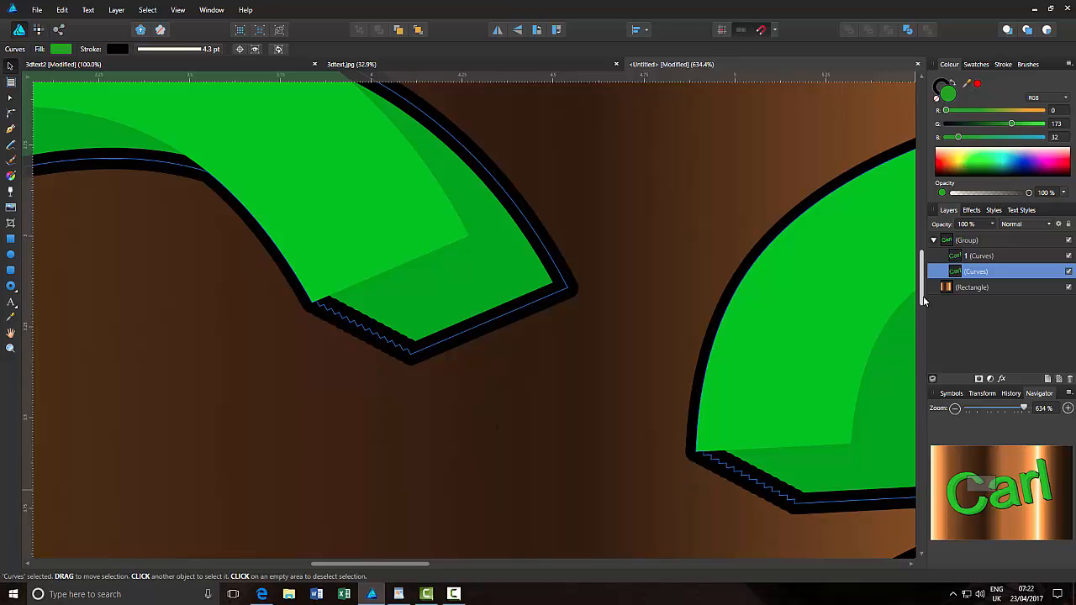
left_click_drag(392, 568, 426, 568)
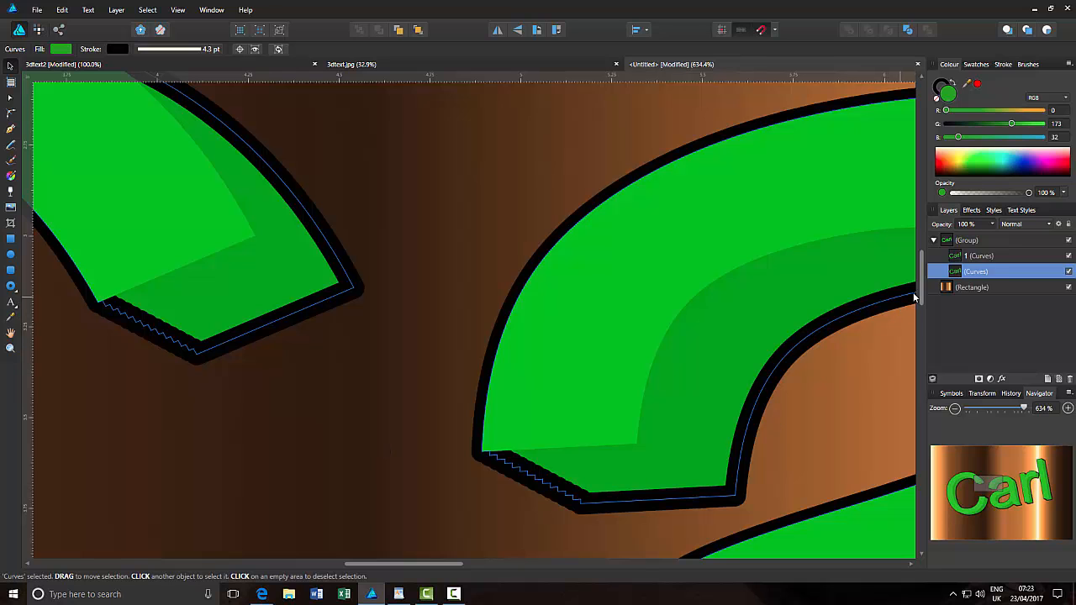
mouse_move(924, 277)
left_mouse_down()
mouse_move(927, 301)
mouse_move(926, 280)
left_mouse_up()
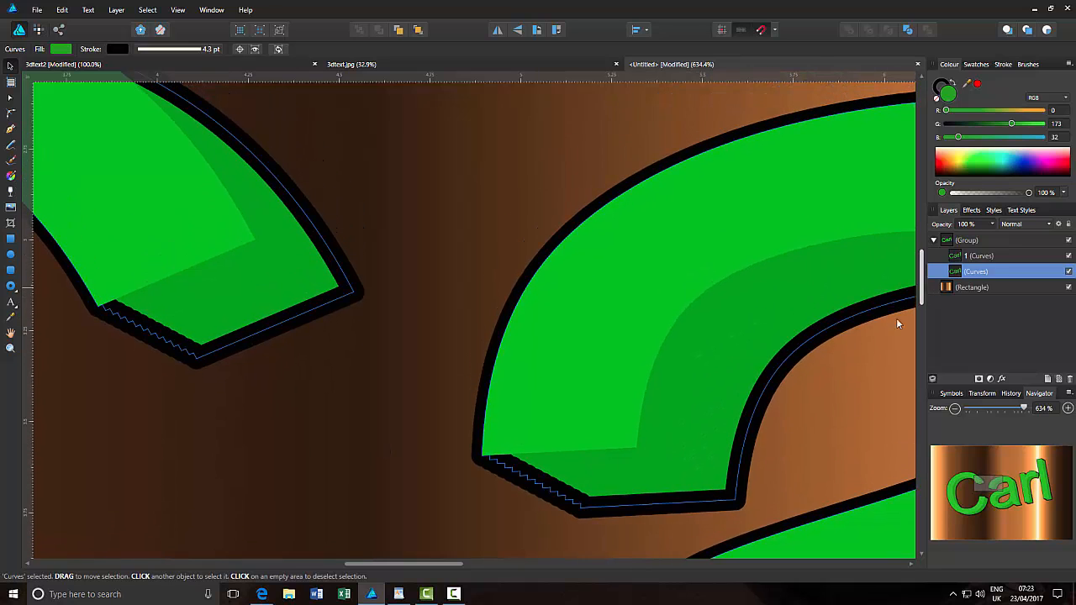
left_click_drag(446, 565, 407, 566)
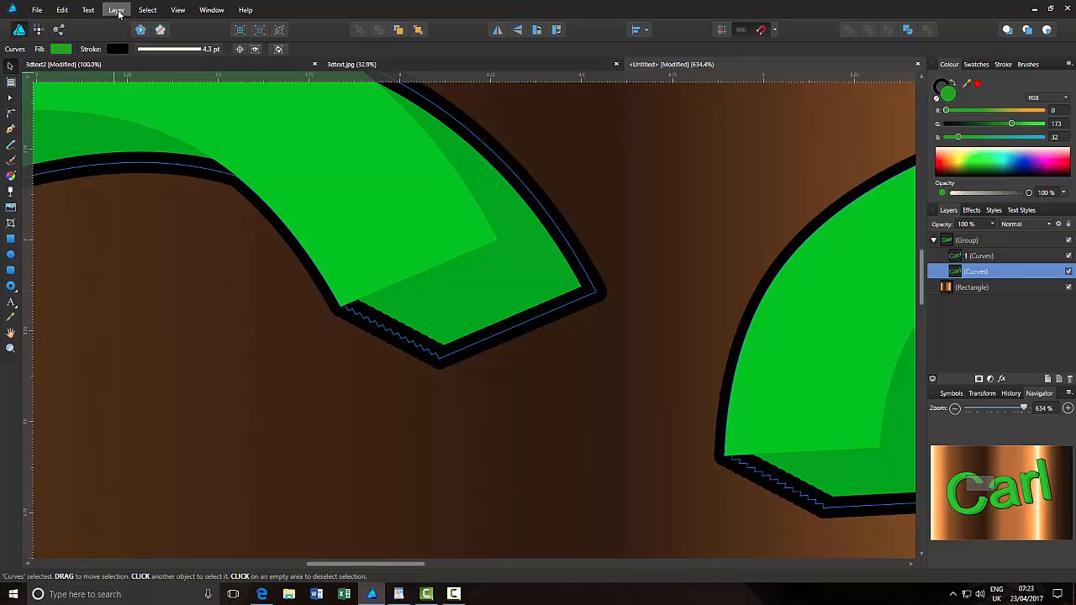
left_click(117, 10)
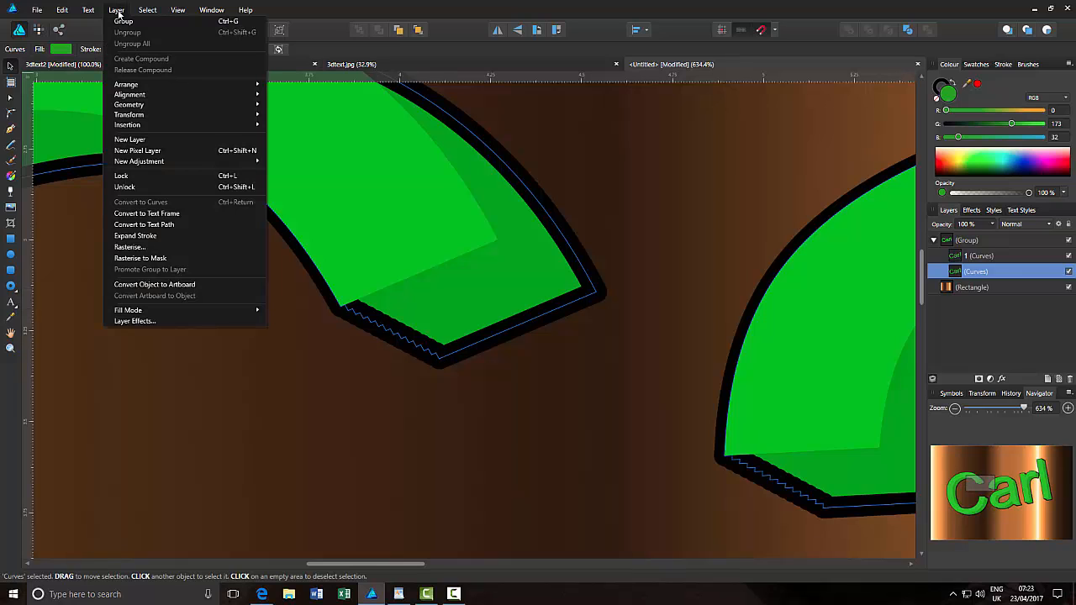
left_click(134, 239)
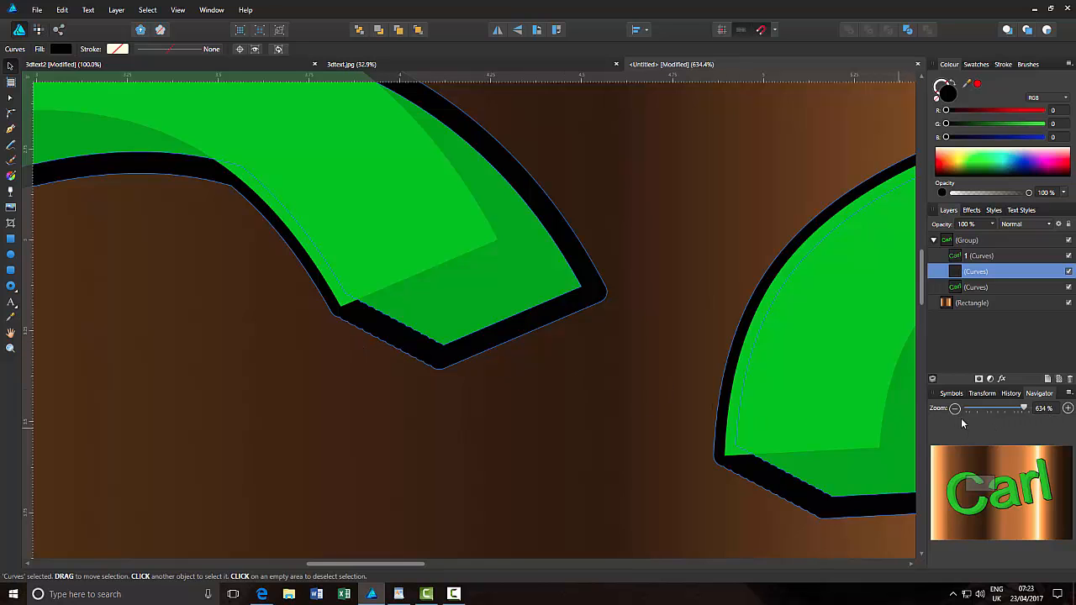
left_click_drag(1024, 408, 1012, 409)
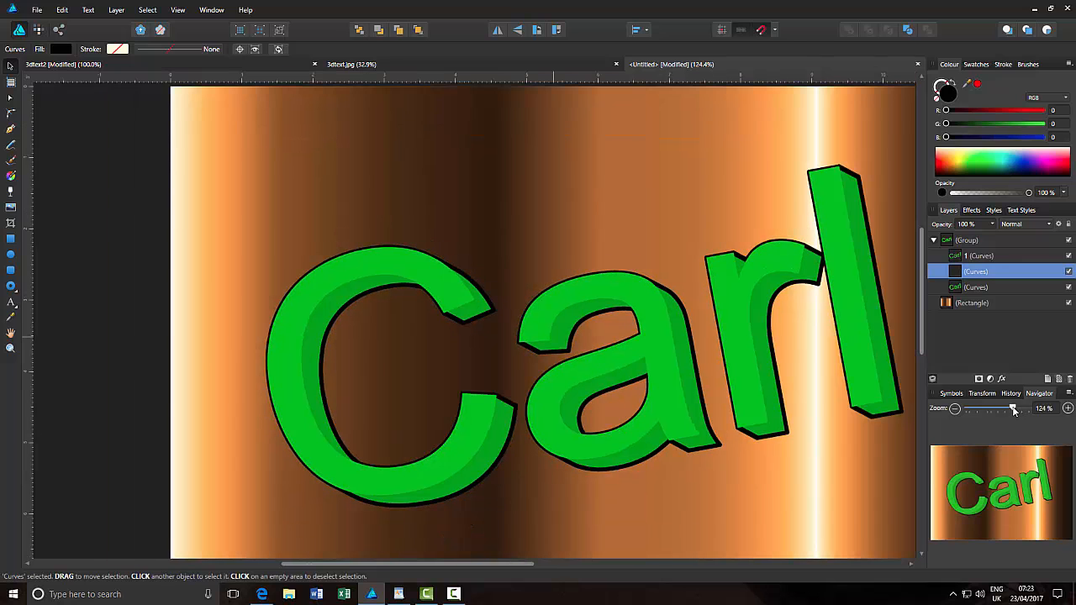
left_click(955, 409)
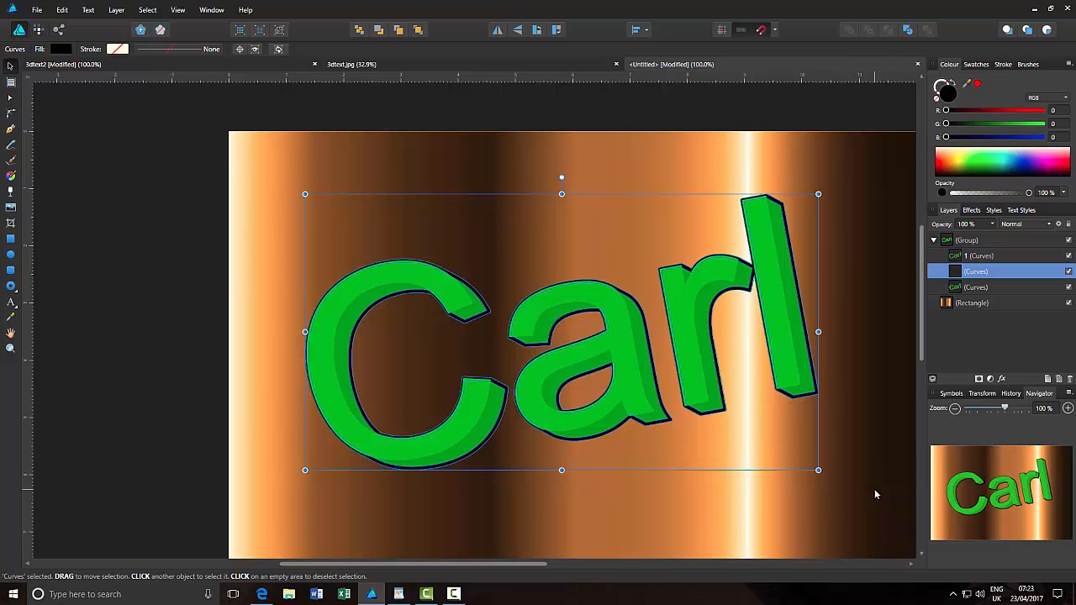
key("ctrl+0")
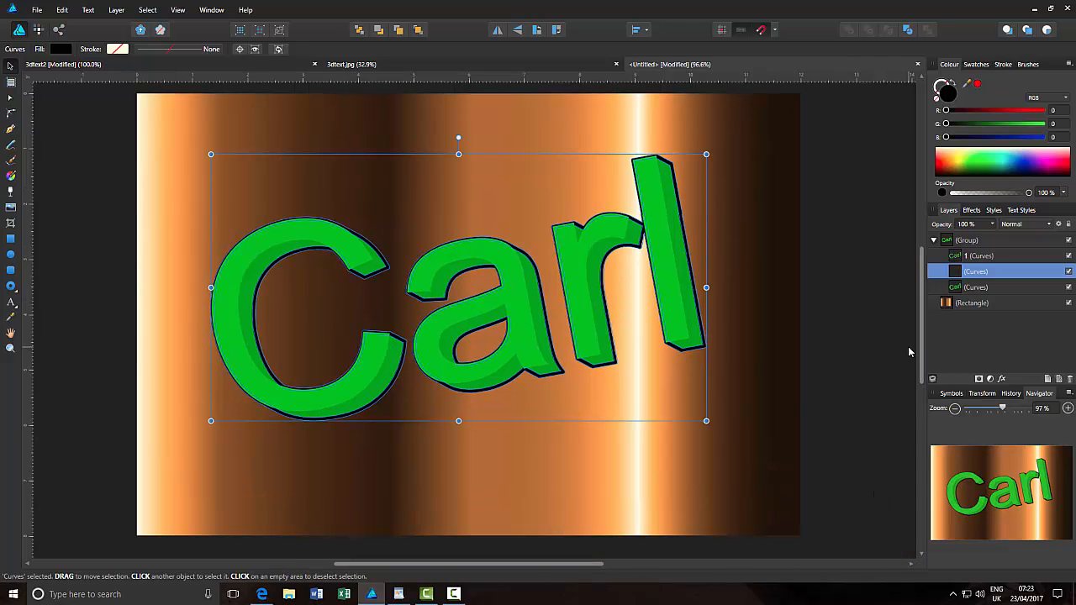
left_click(889, 288)
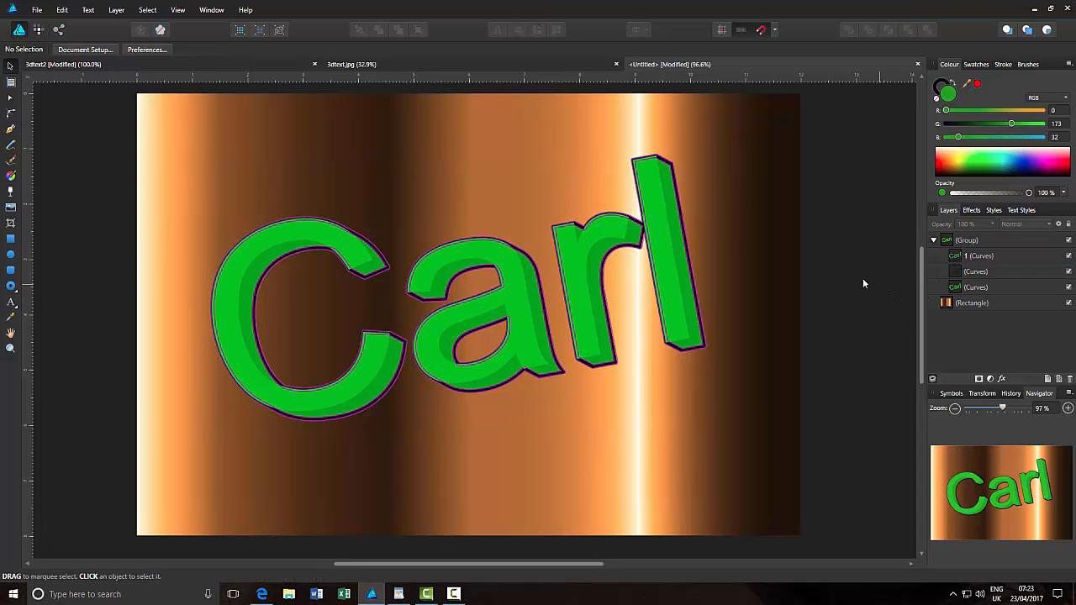
- Add a 3D layer effect with a radius of 22.8 px to the light green layer 1 curves
left_click(1069, 408)
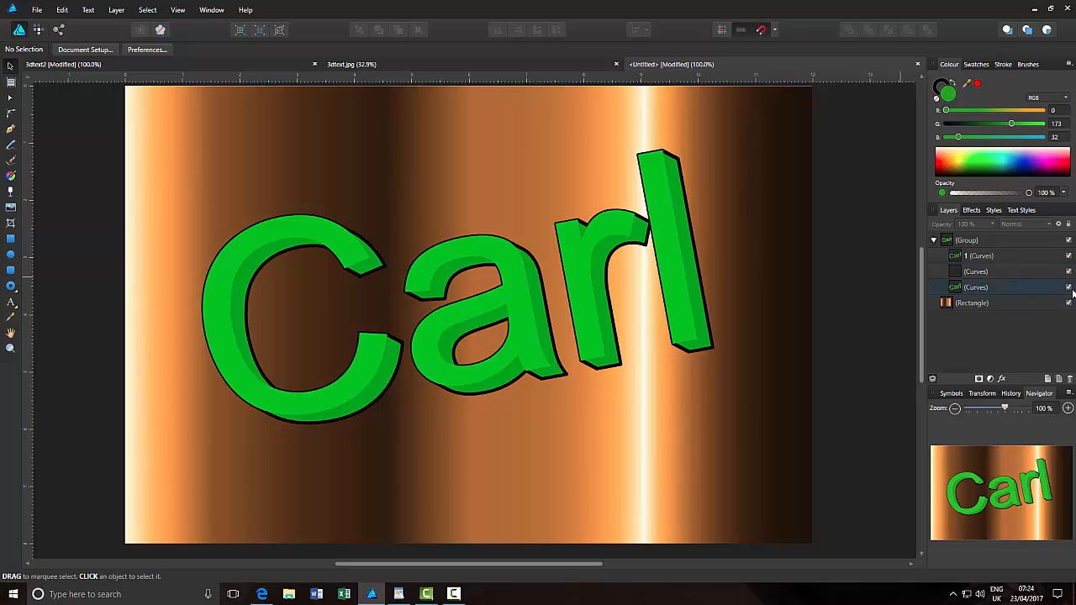
left_click(1013, 256)
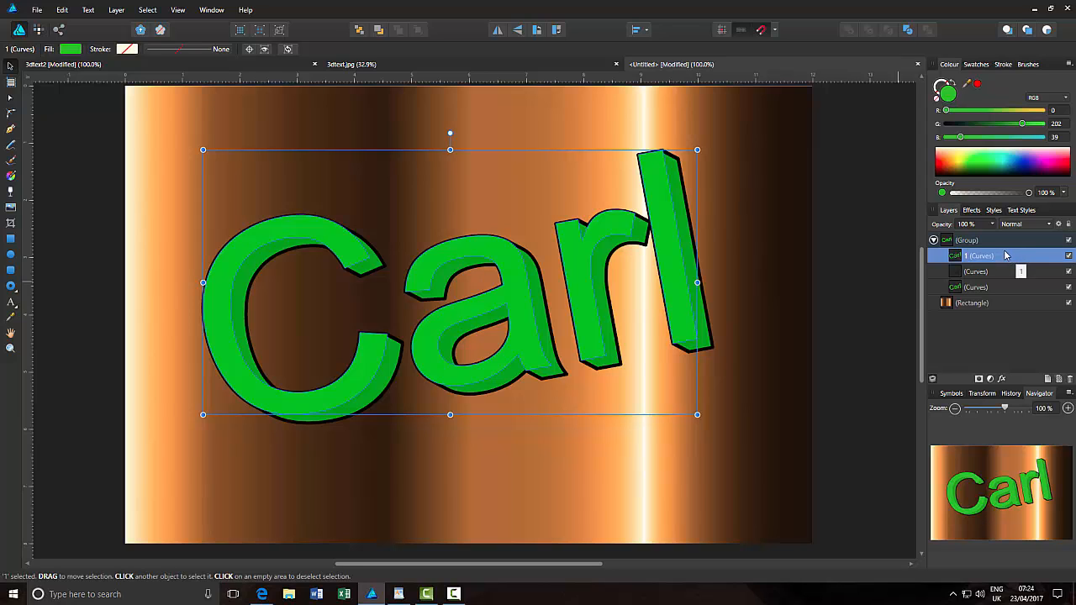
left_click(1004, 384)
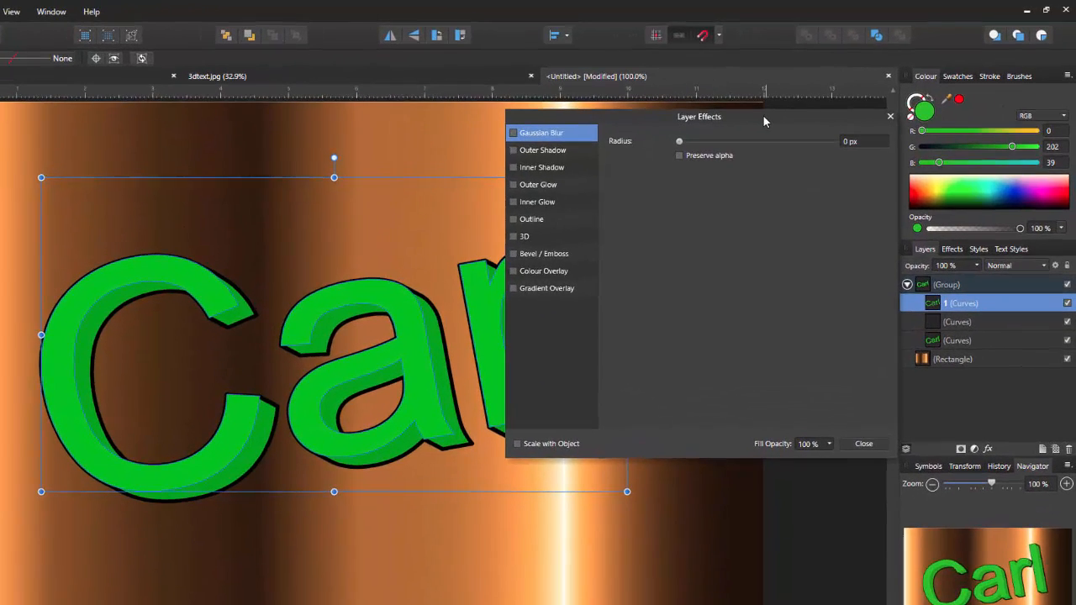
left_click_drag(791, 104, 845, 183)
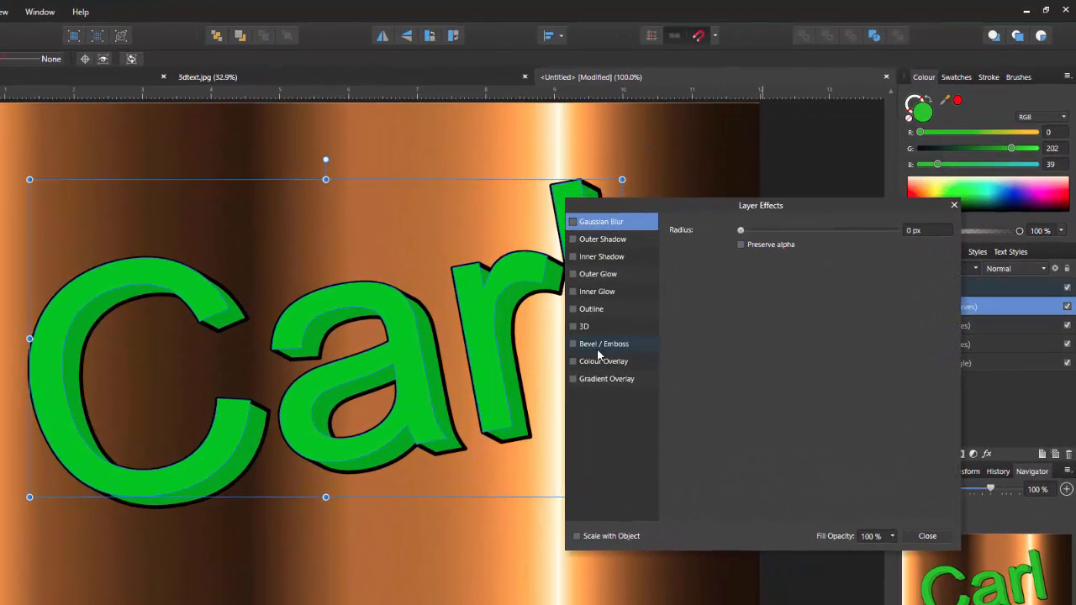
left_click(574, 328)
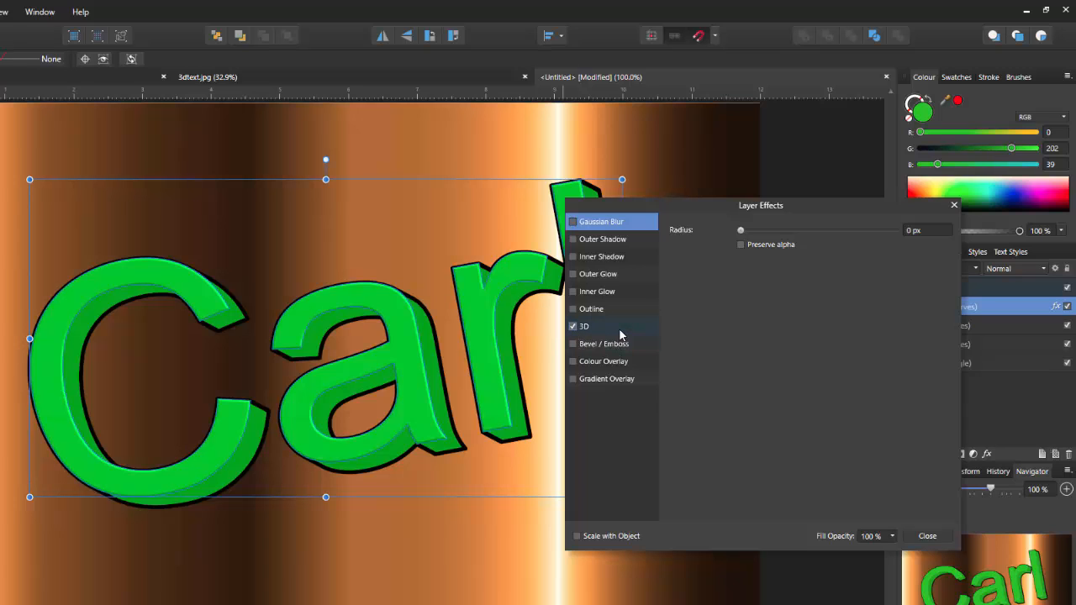
left_click(615, 327)
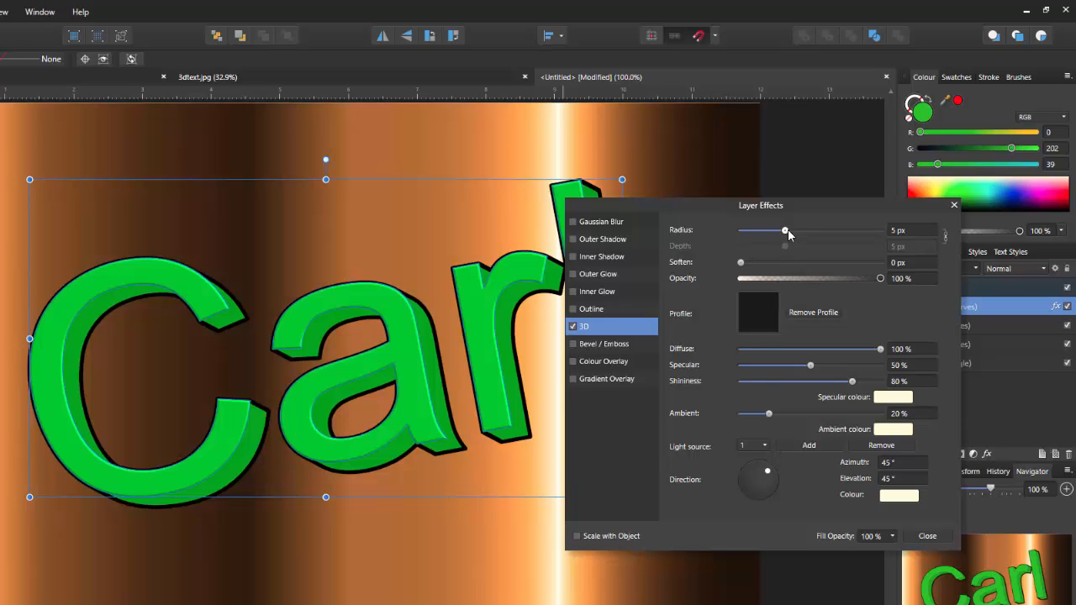
left_click_drag(788, 229, 823, 234)
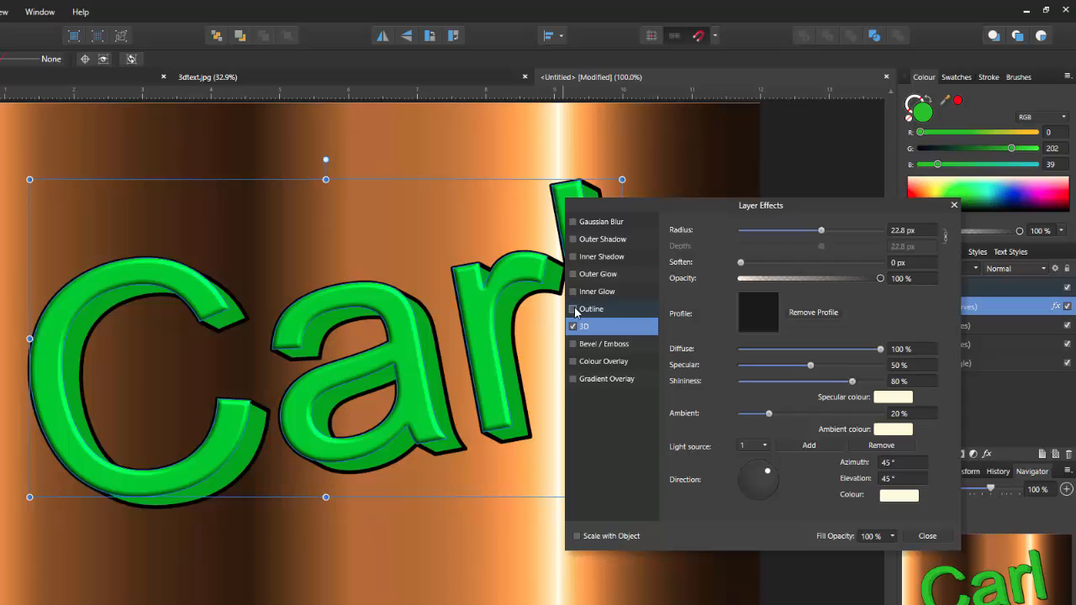
- Add a solid black outside Outline effect with a 0.6 px radius to layer 1, and deselect it
left_click(606, 307)
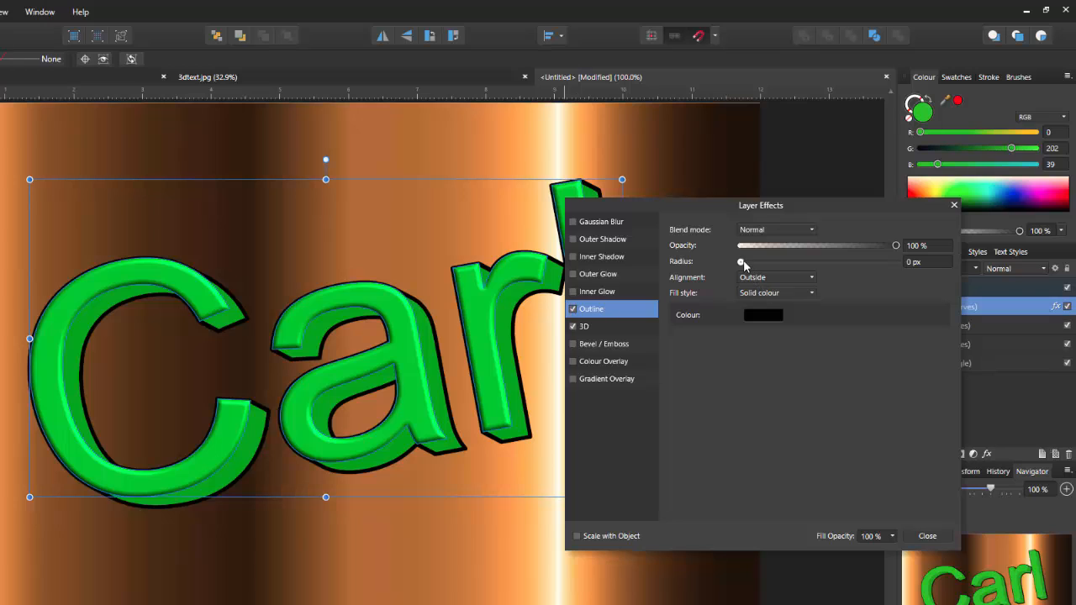
left_click_drag(741, 261, 761, 263)
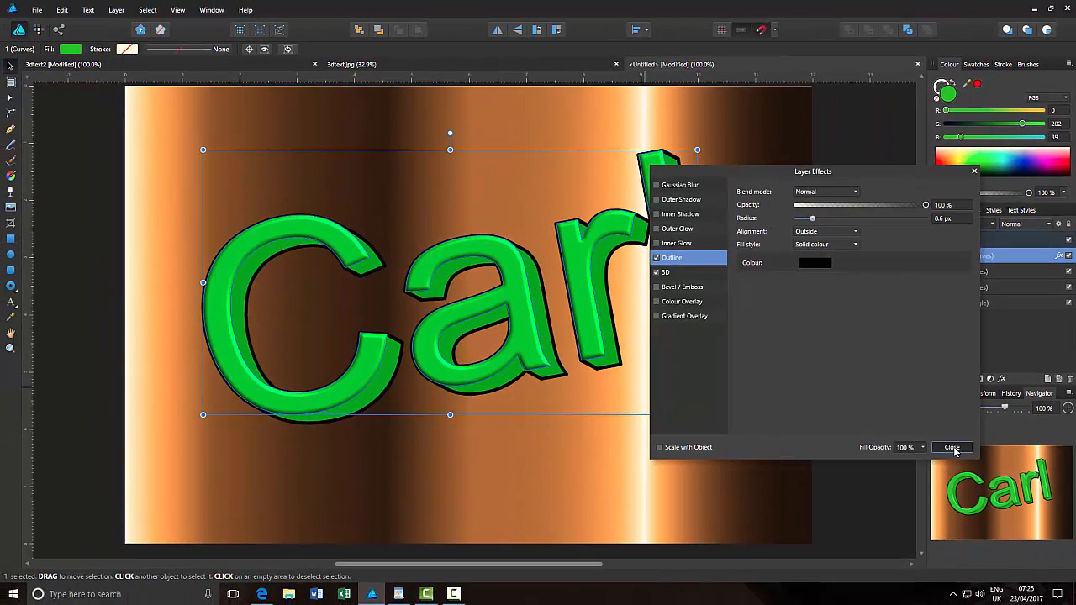
left_click(953, 449)
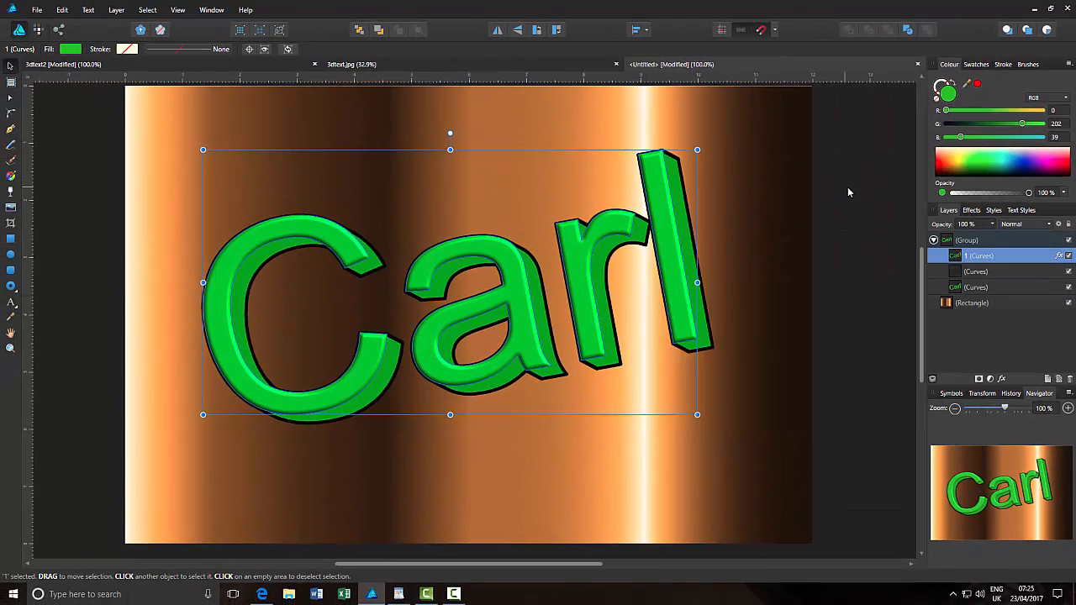
left_click(876, 181)
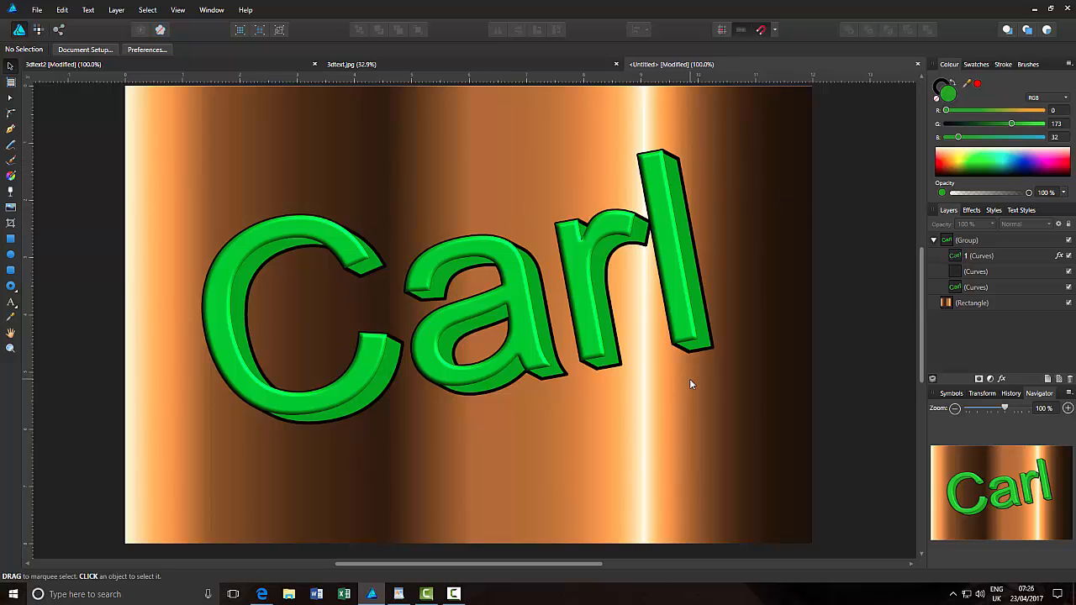
- Select and collapse the group of letter curves, and move it slightly upward over the gold gradient background
left_click(999, 243)
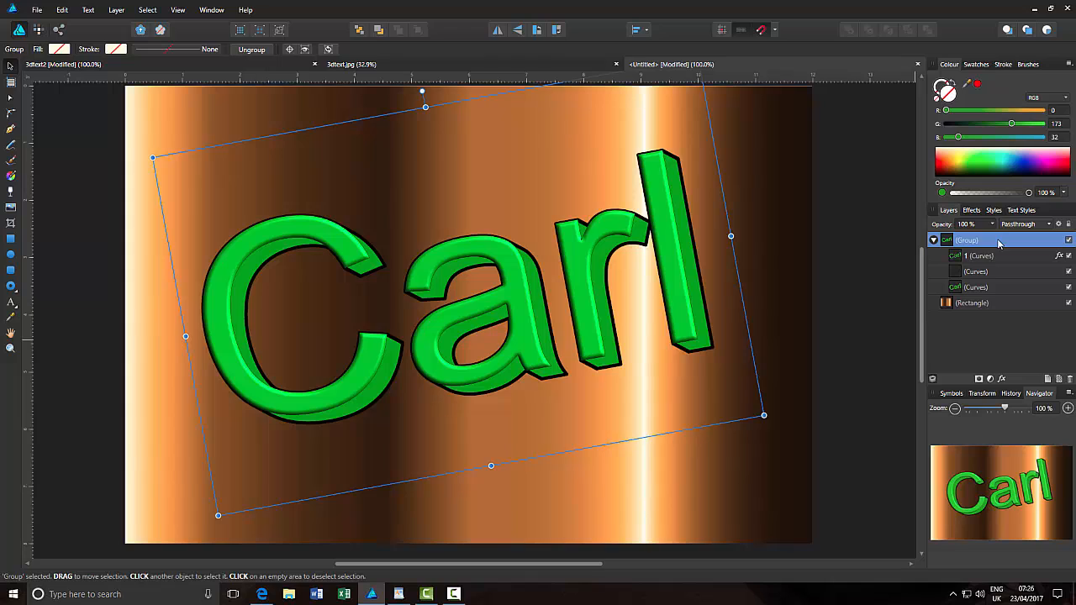
left_click(934, 242)
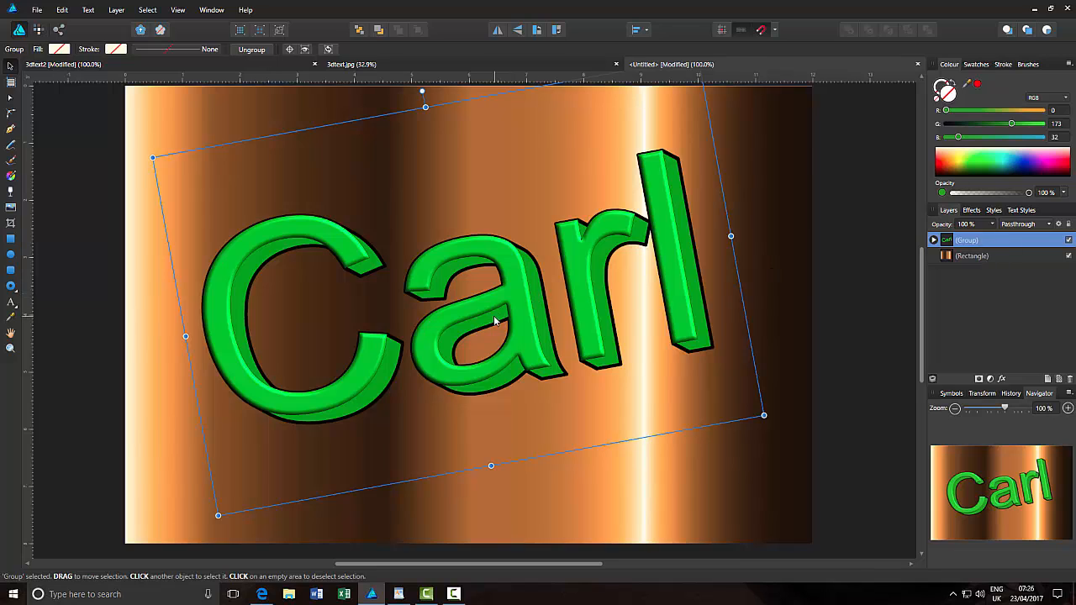
left_click_drag(494, 321, 488, 273)
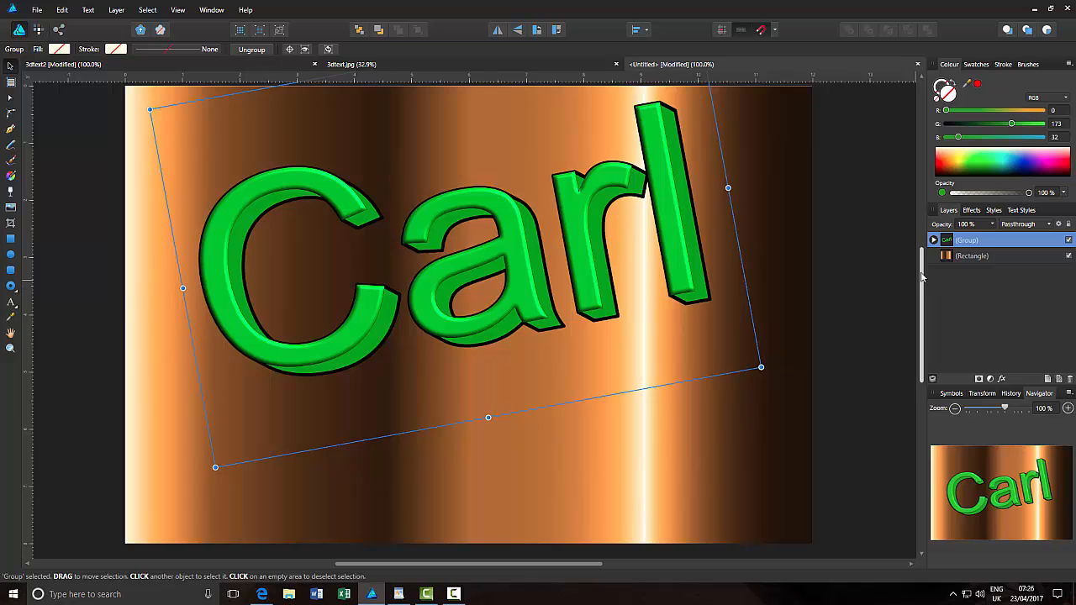
mouse_move(922, 275)
left_mouse_down()
mouse_move(922, 257)
mouse_move(923, 270)
left_mouse_up()
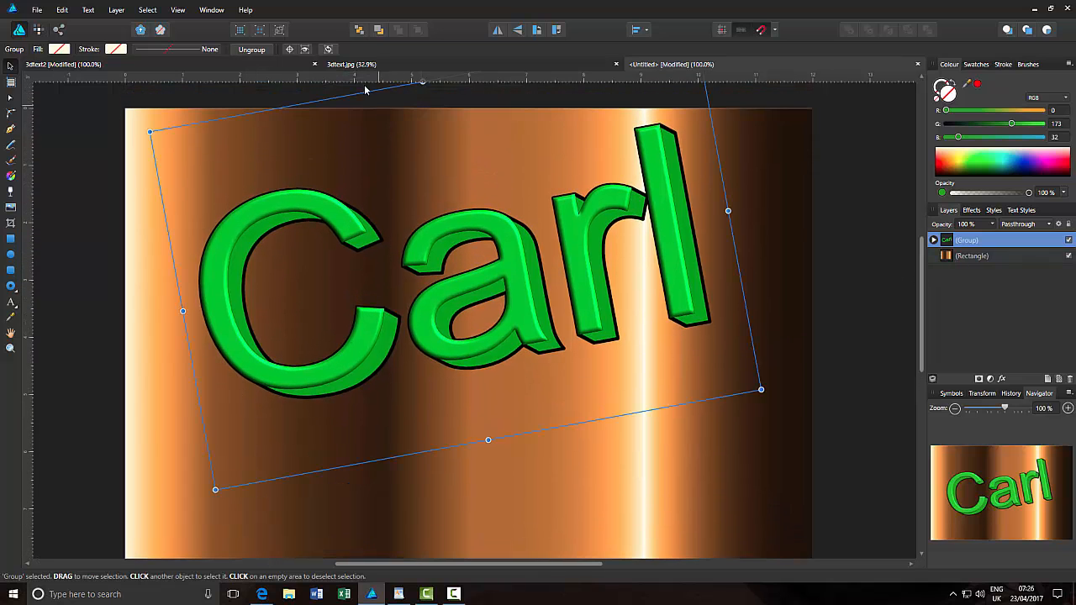
- Create a vertically flipped duplicate of the letter group and place it directly beneath the original letters as a reflection
right_click(995, 244)
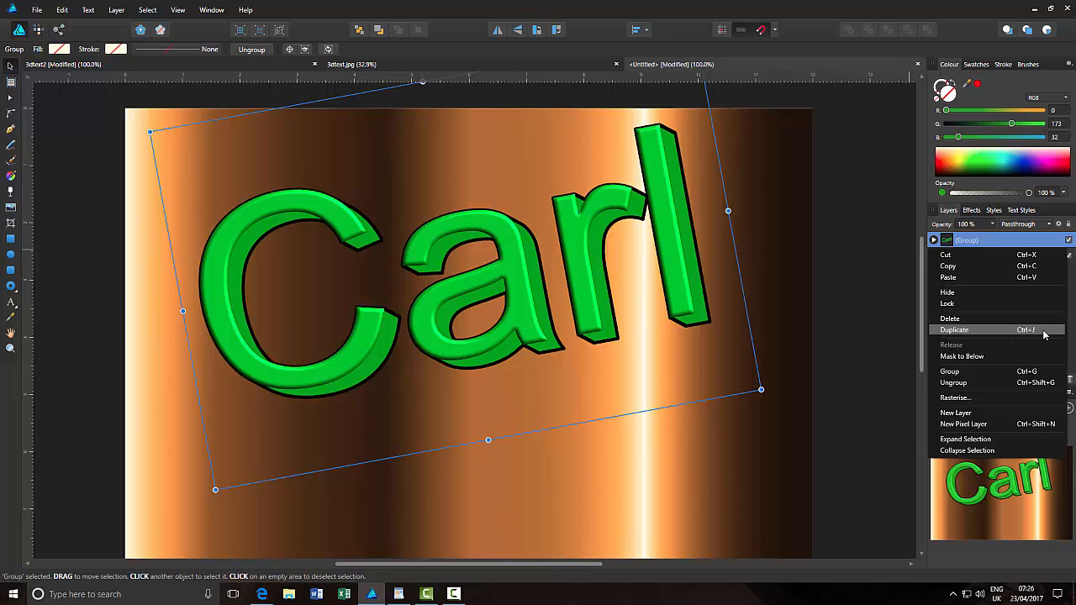
left_click(972, 330)
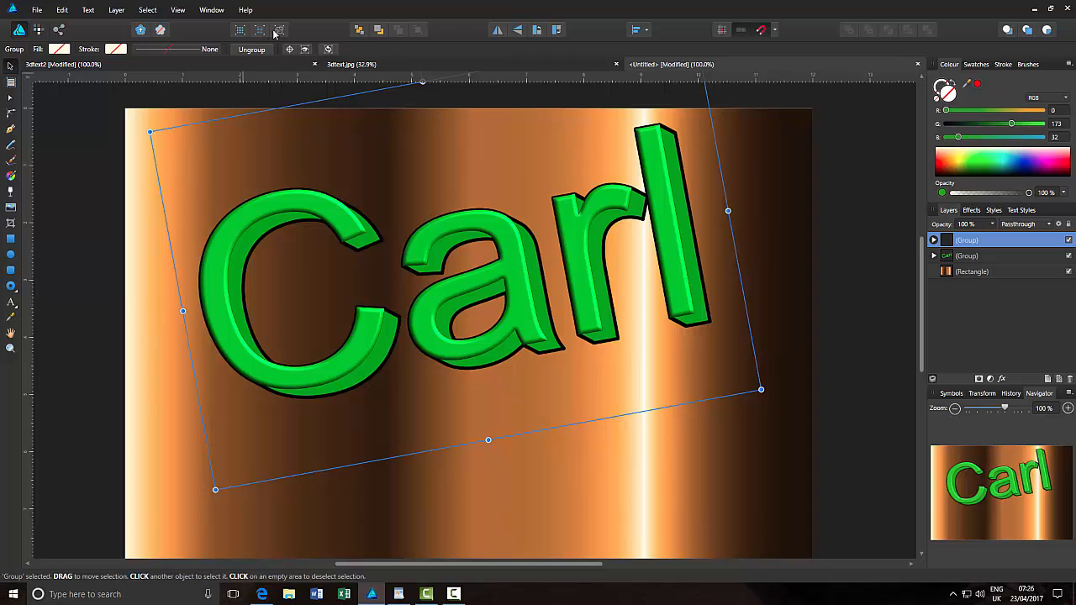
left_click(518, 31)
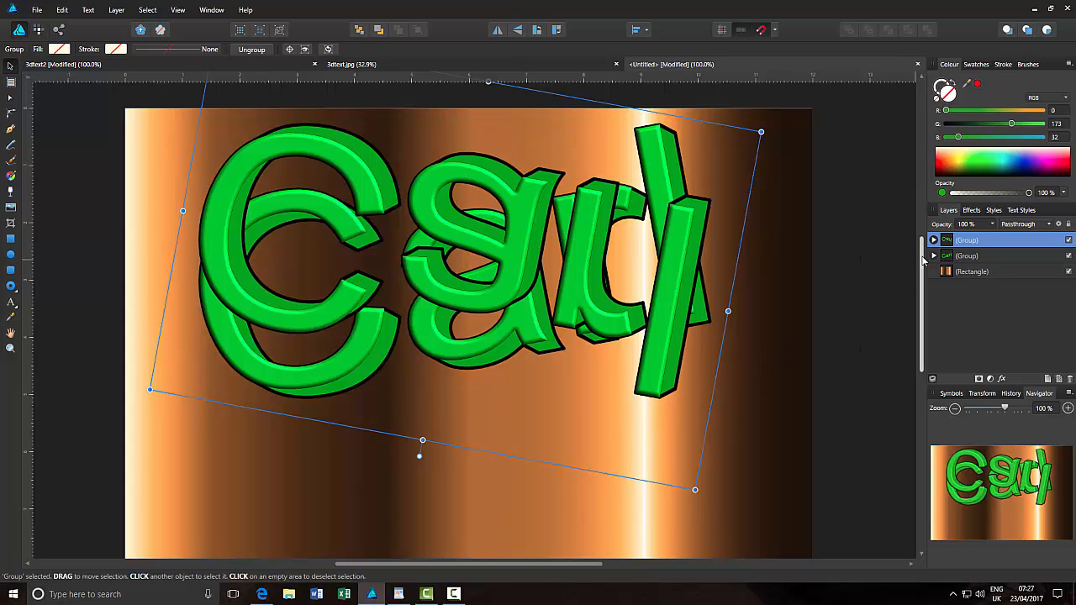
left_click_drag(923, 257, 856, 291)
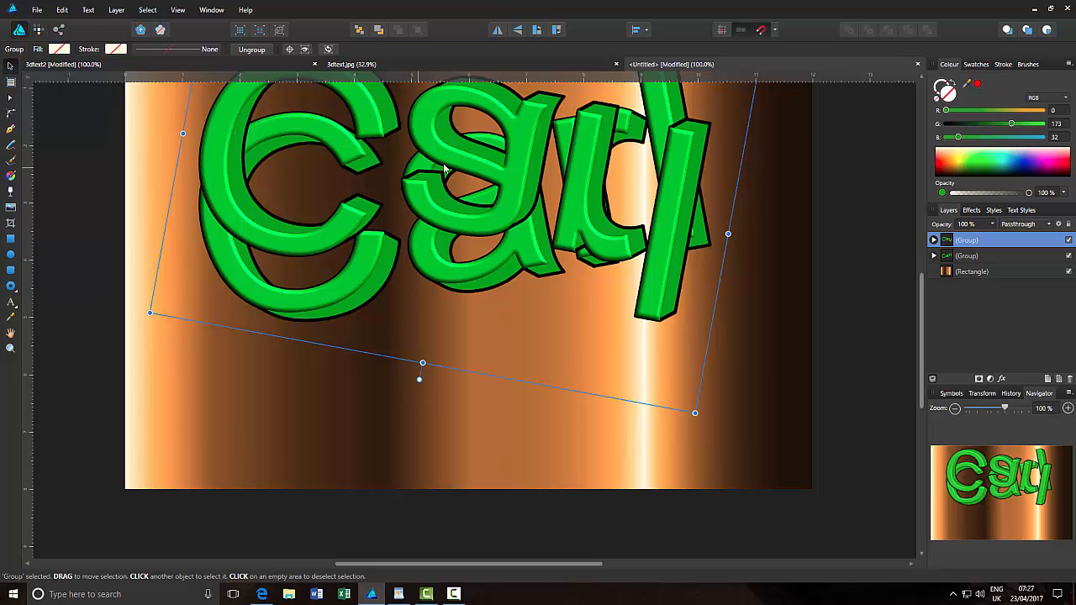
left_click_drag(449, 146, 466, 426)
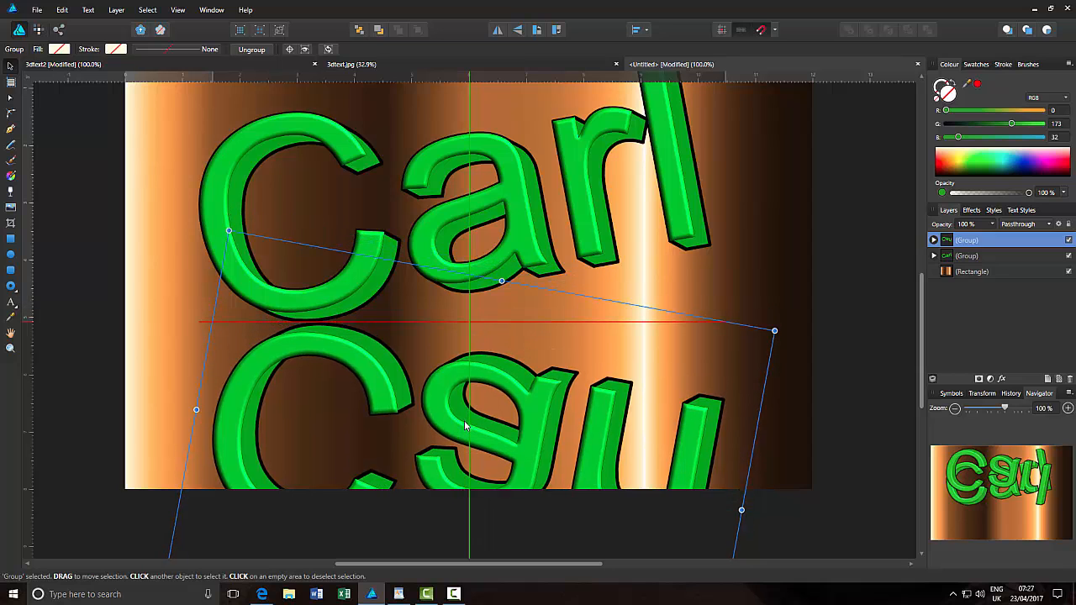
- Nudge the original letter group slightly upward, and move the flipped copy up so it sits just below it
scroll(925, 309, "up", 3)
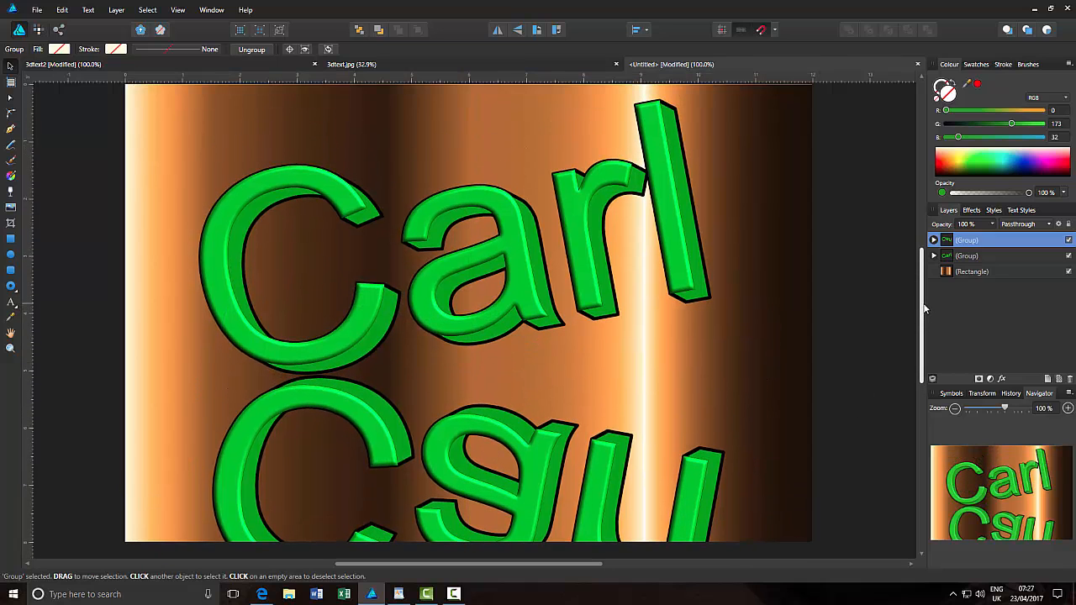
scroll(925, 310, "up", 1)
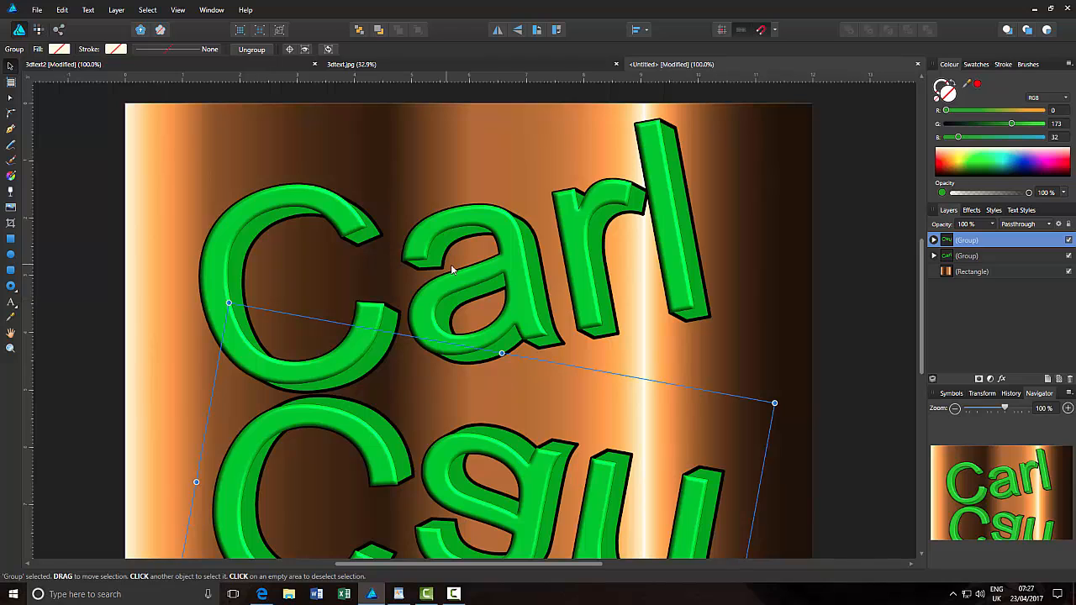
left_click(990, 254)
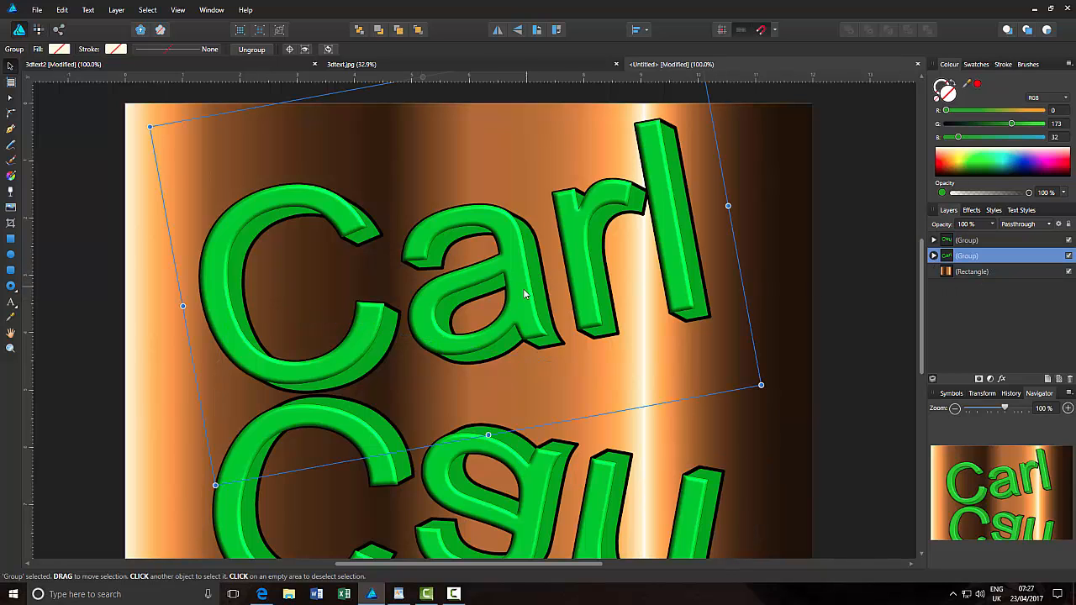
left_click_drag(524, 291, 524, 282)
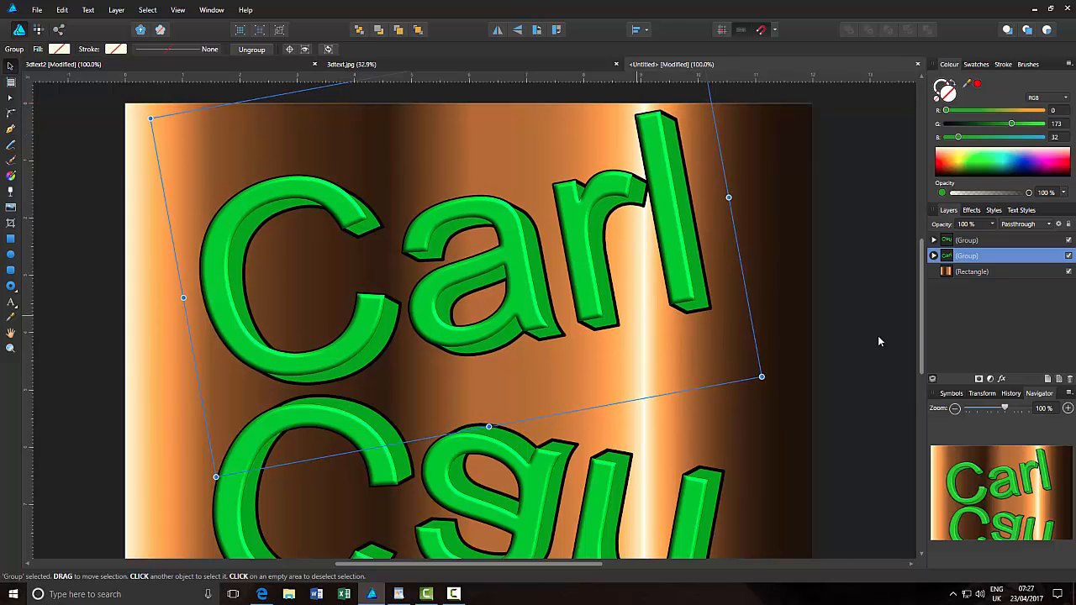
left_click(1008, 241)
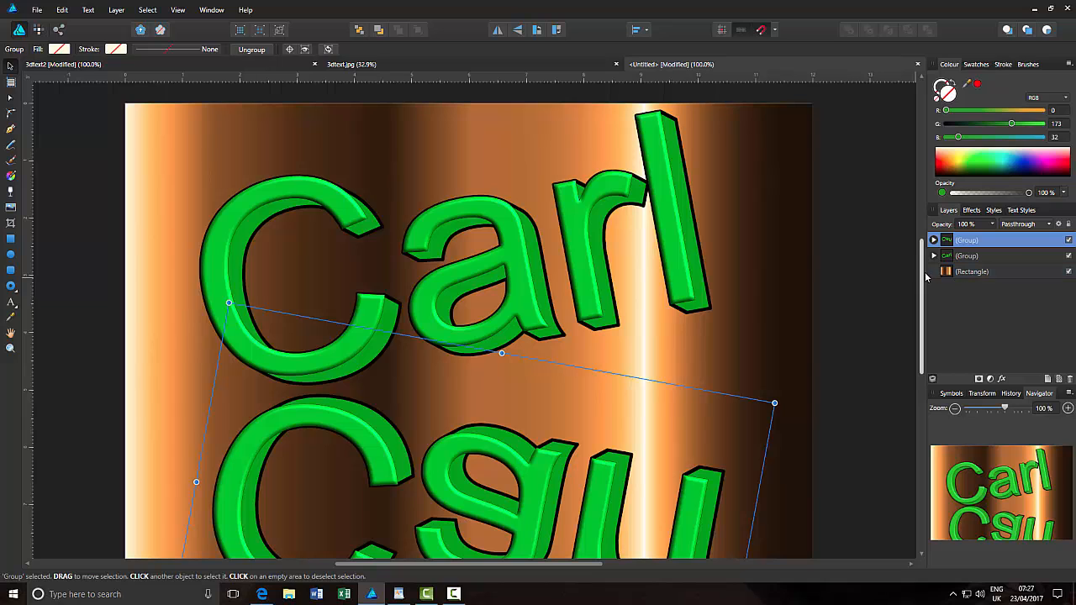
scroll(523, 456, "down", 3)
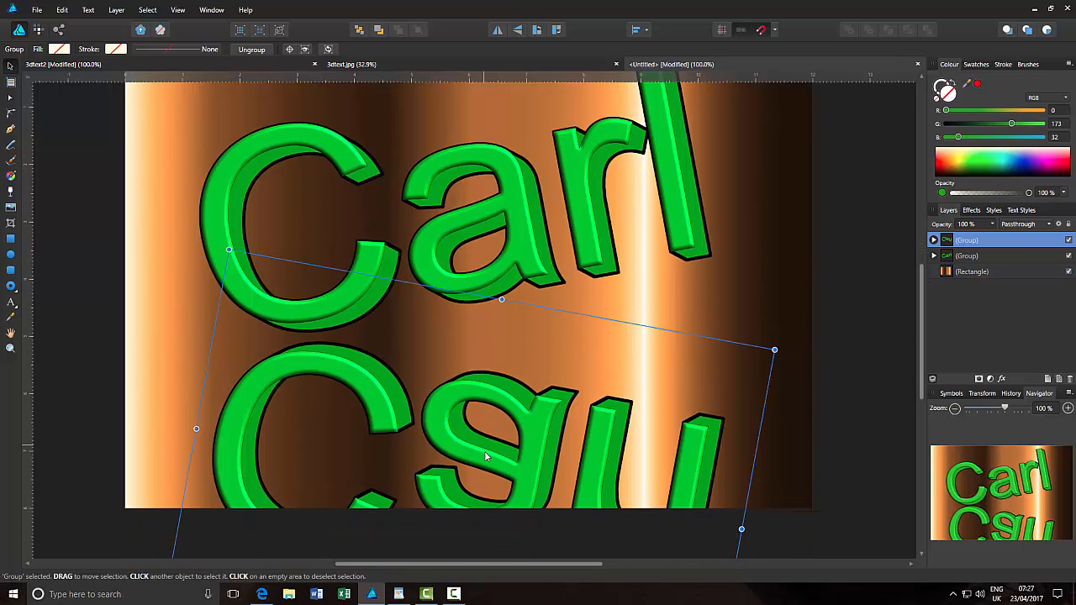
left_click_drag(486, 457, 485, 454)
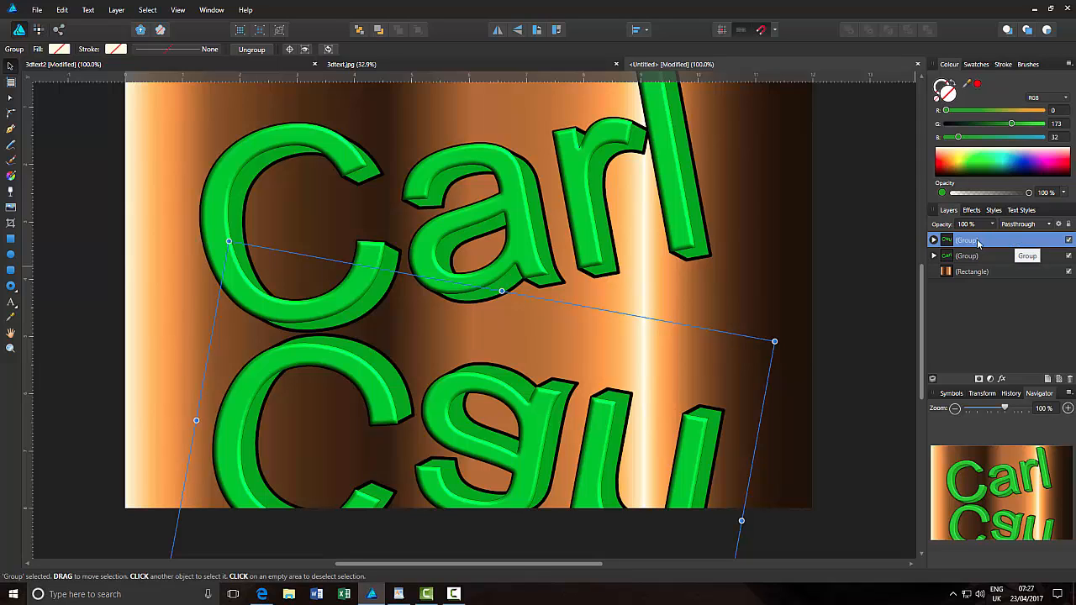
- Add a mask to the flipped letter group and give the mask a Linear gradient fill
left_click(979, 379)
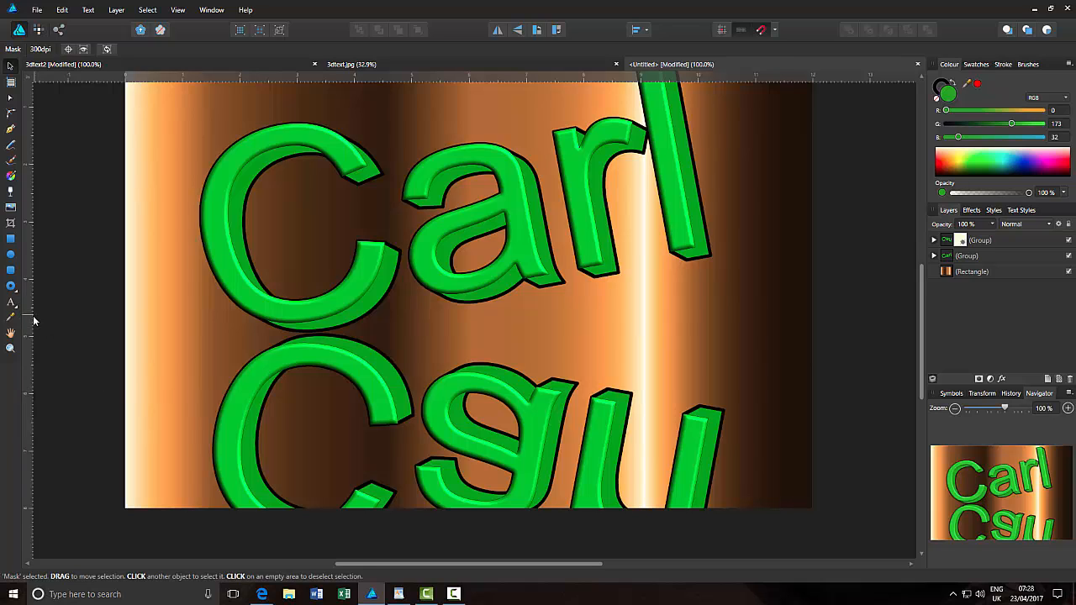
left_click(11, 177)
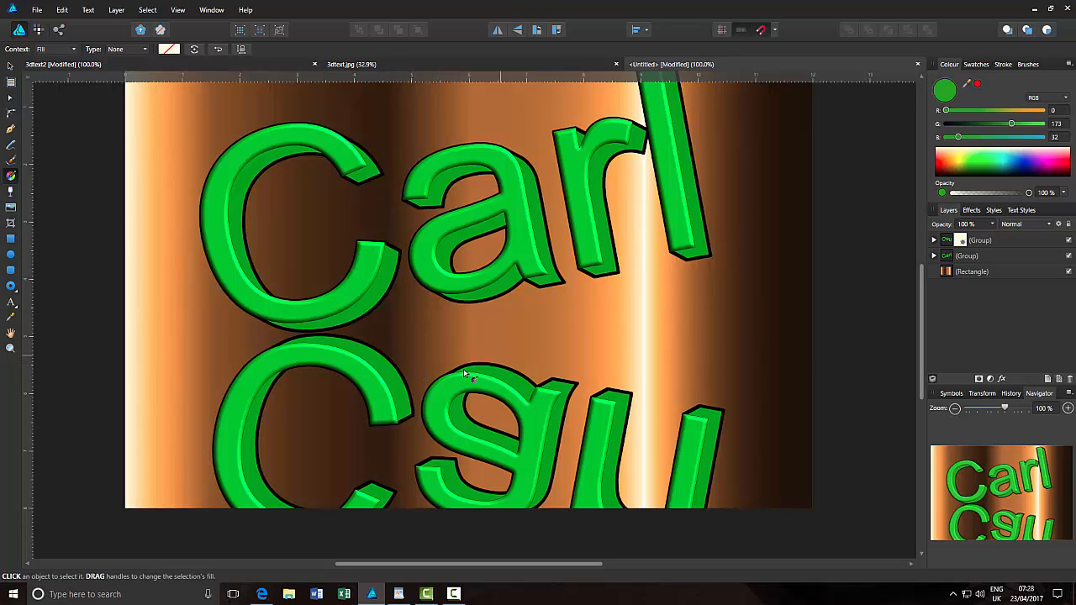
left_click(74, 49)
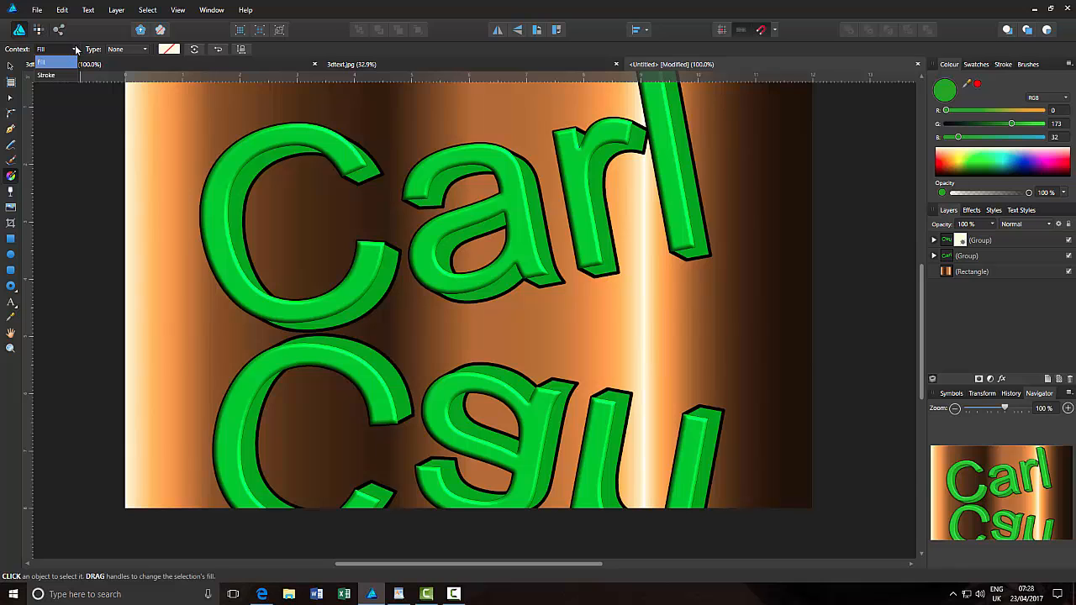
left_click(145, 51)
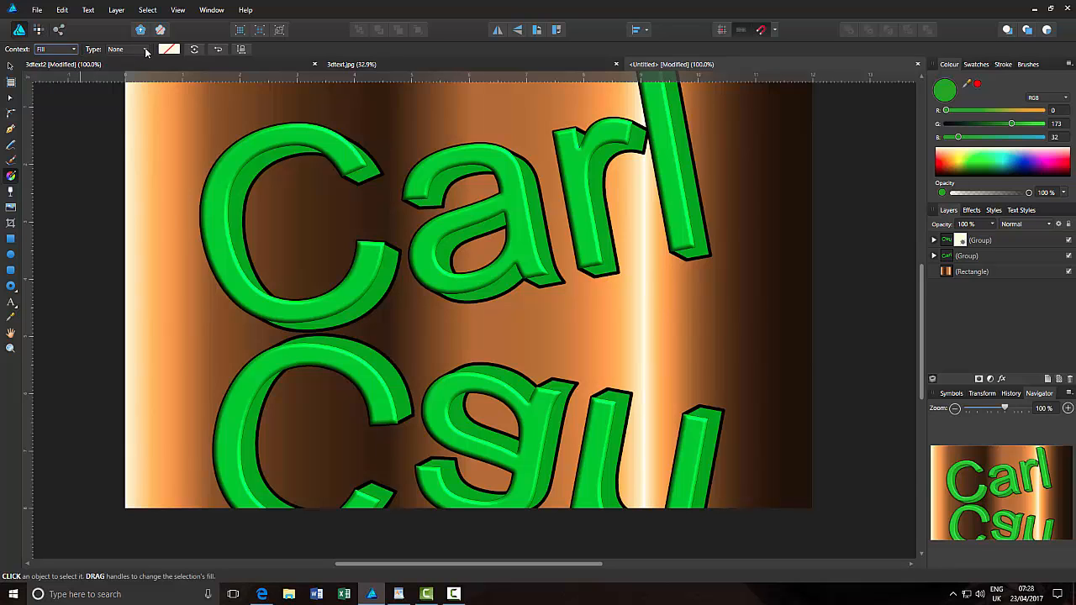
left_click(146, 52)
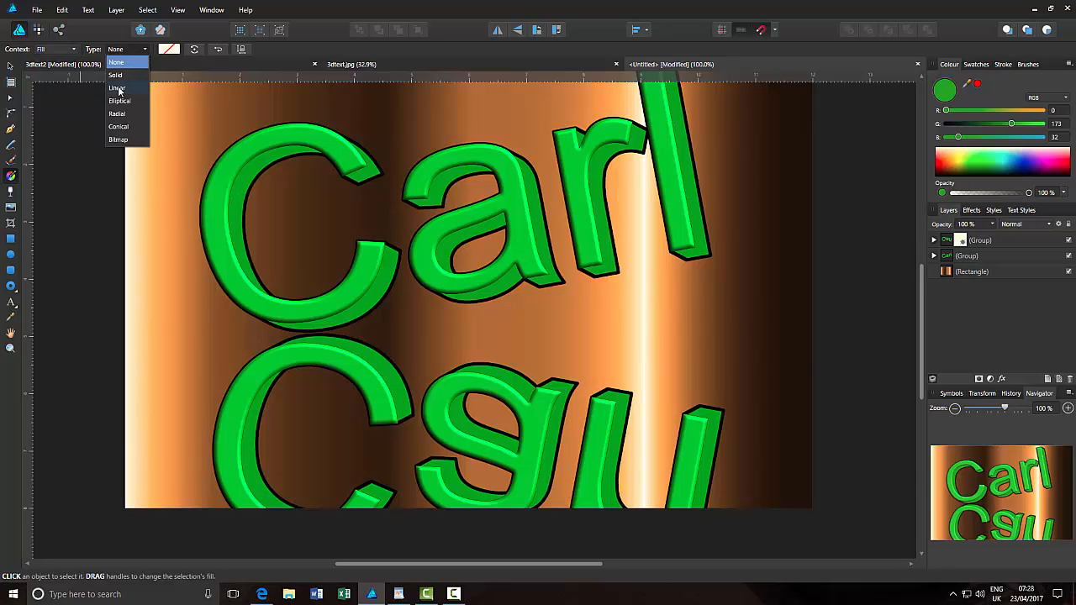
left_click(118, 89)
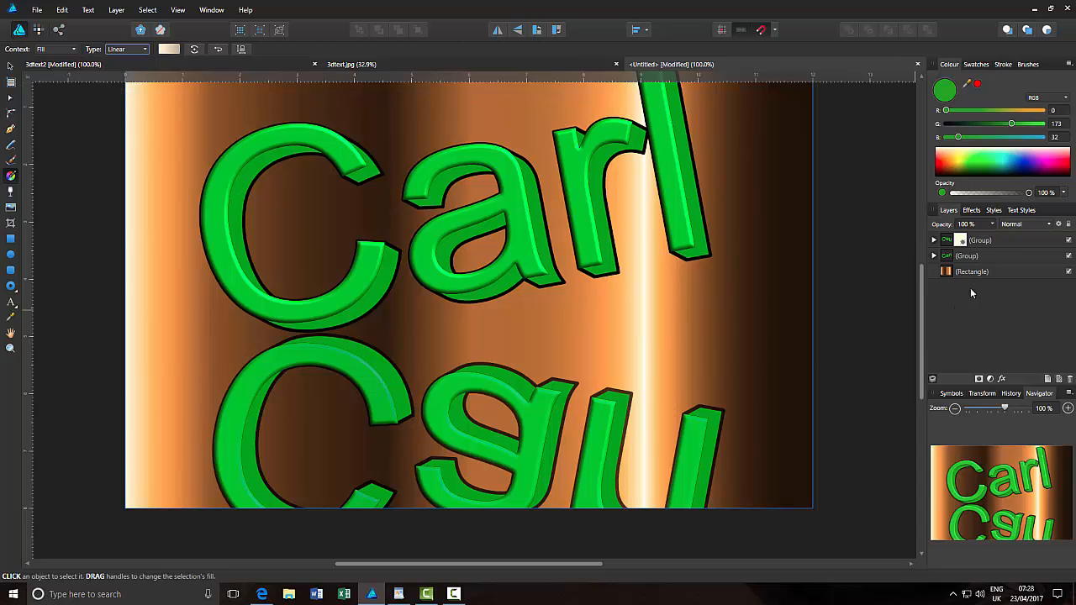
- Draw the mask's gradient vertically from the gap between the two letter groups down to the artwork's bottom edge
left_click(964, 242)
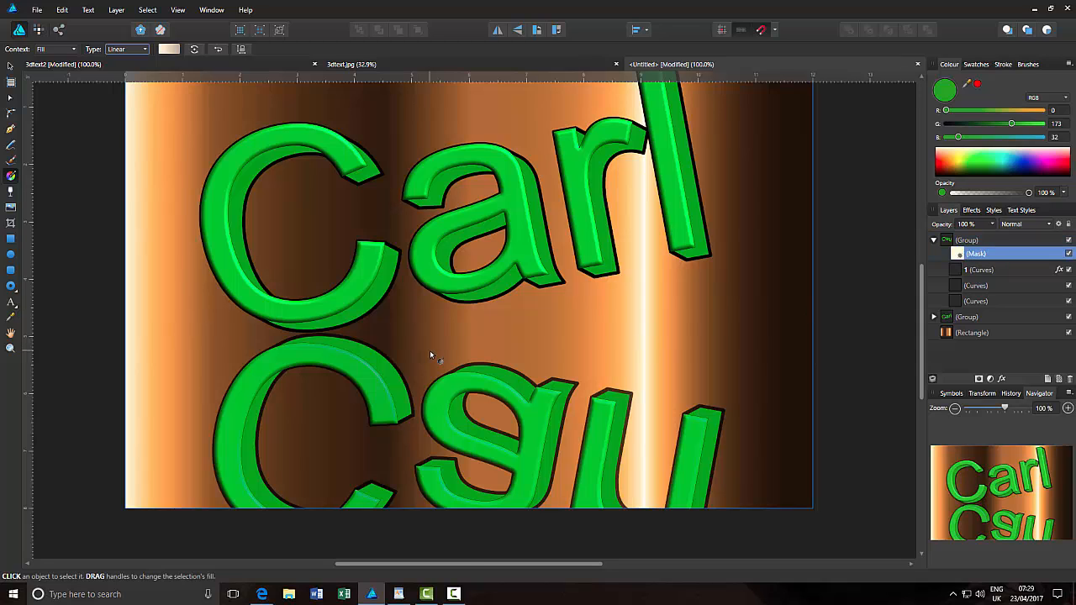
left_click(471, 330)
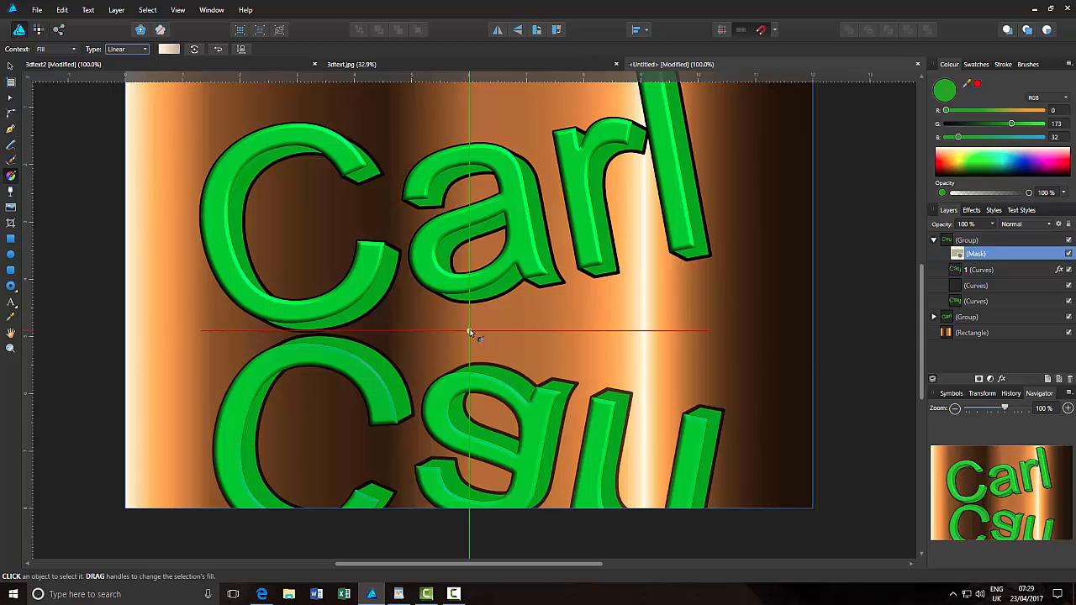
left_click_drag(469, 332, 471, 510)
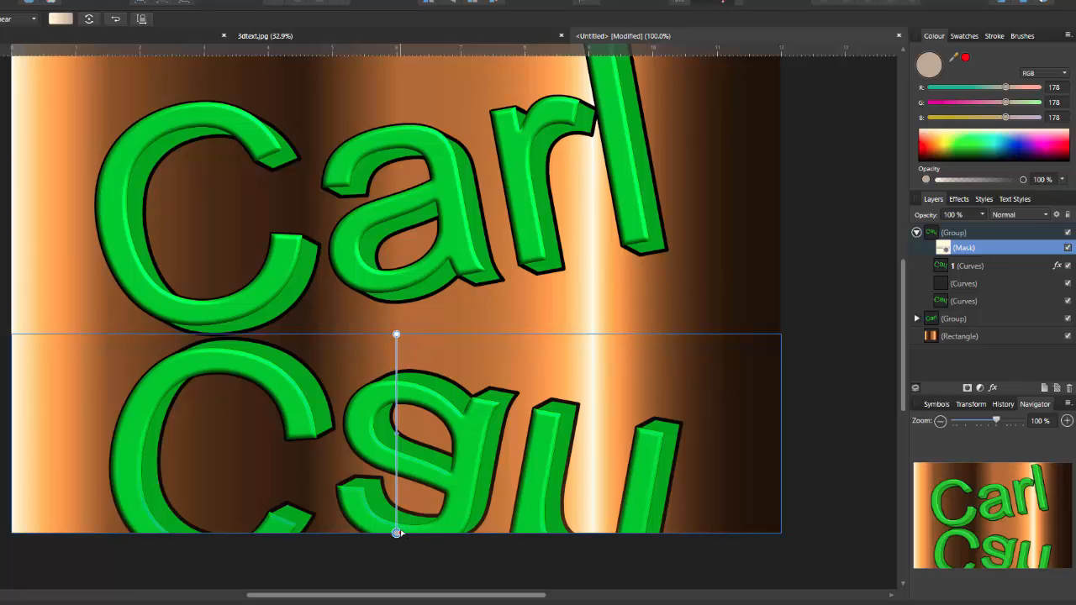
left_click_drag(396, 532, 396, 533)
- Set the lower gradient stop of the mask to black (RGB 0, 0, 0) and shift the gradient midpoint slightly upward
left_click(1027, 159)
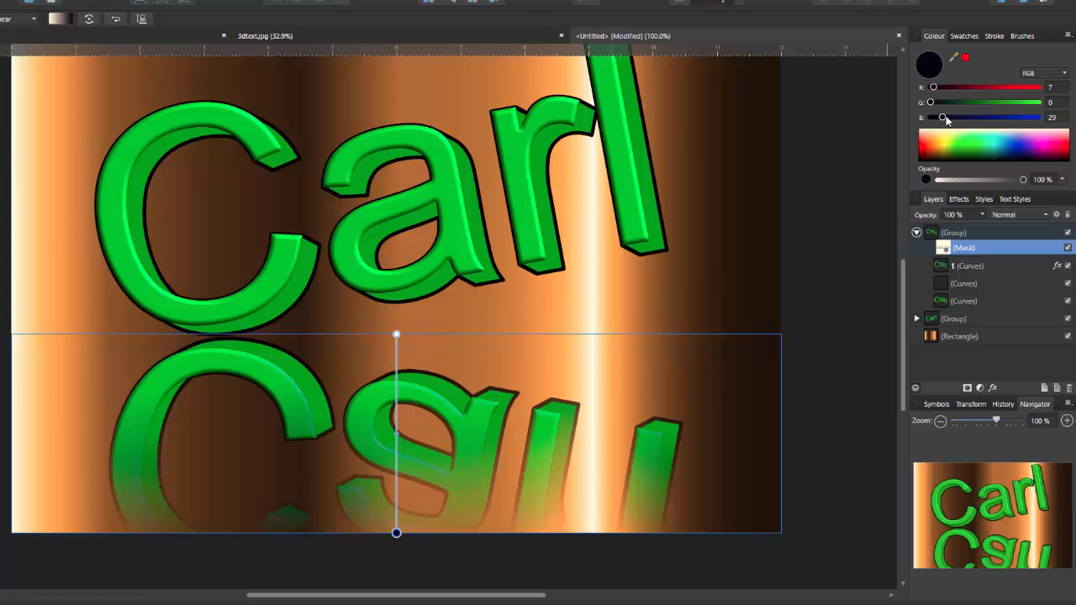
left_click_drag(943, 117, 929, 87)
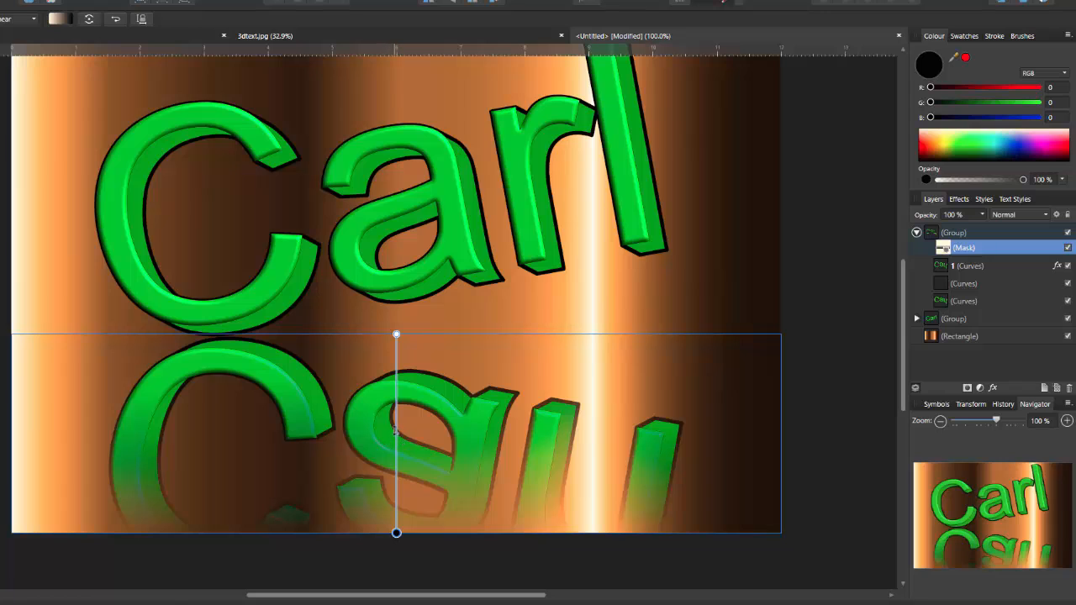
mouse_move(396, 433)
left_mouse_down()
mouse_move(394, 513)
mouse_move(401, 404)
mouse_move(399, 418)
left_mouse_up()
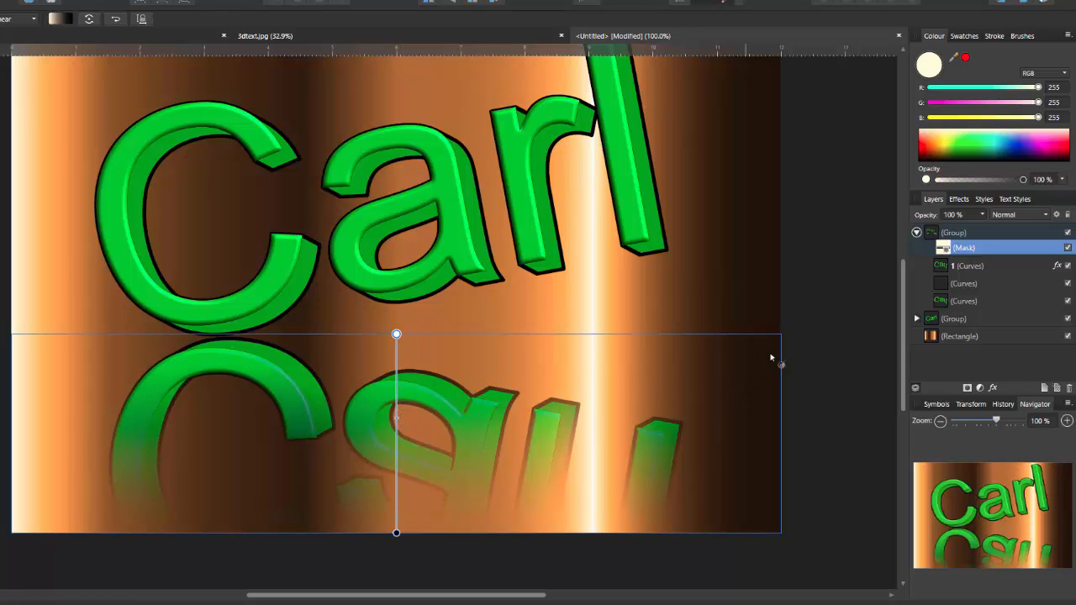
- Collapse the flipped letter group, set its opacity to 36%, and deselect it
left_click(988, 234)
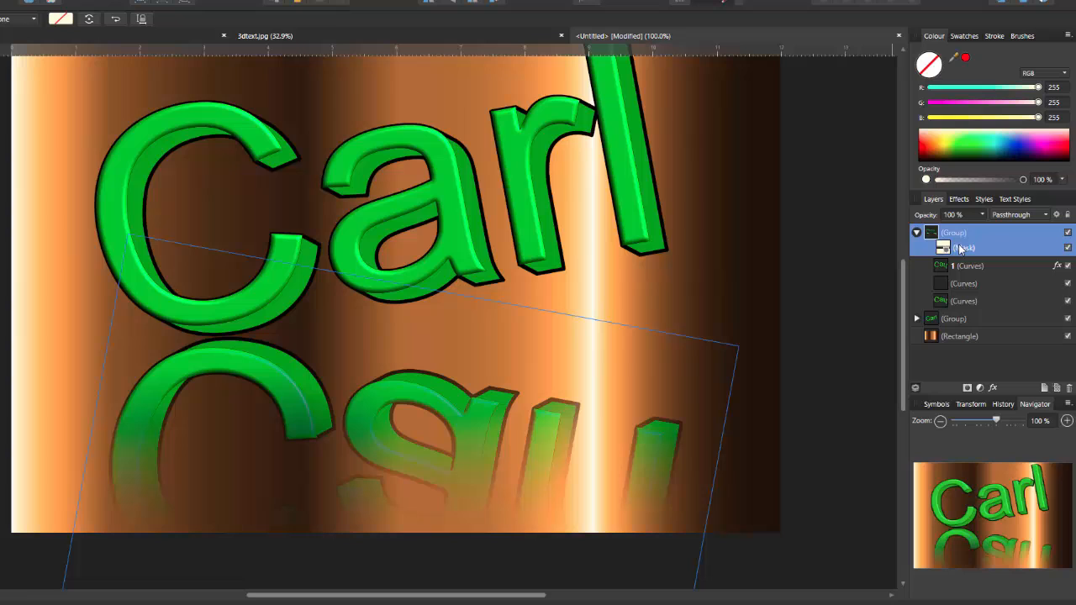
left_click(917, 233)
left_click(984, 216)
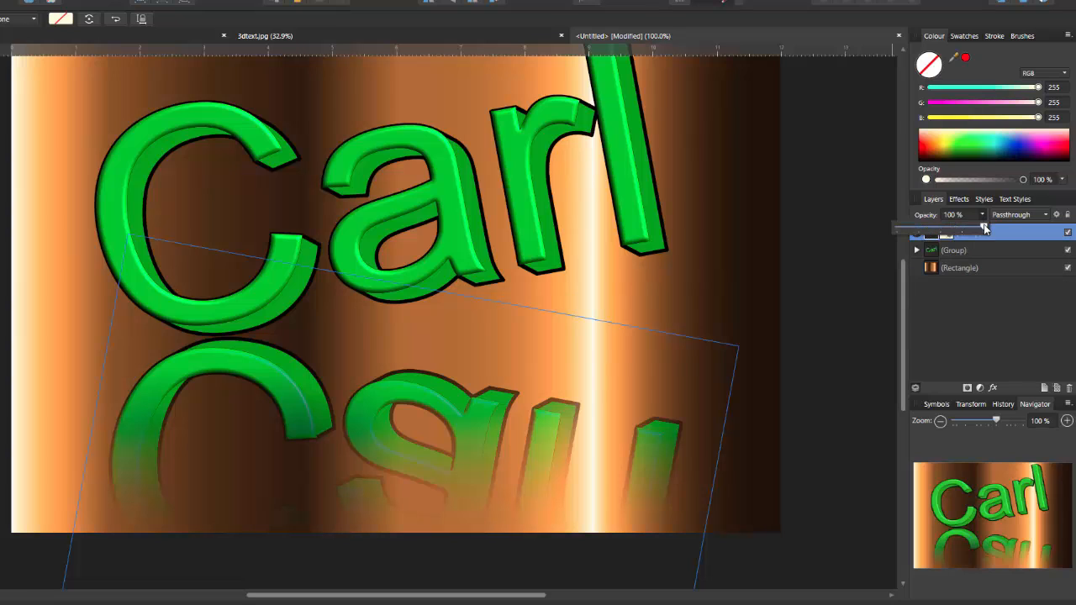
left_click_drag(984, 230, 930, 229)
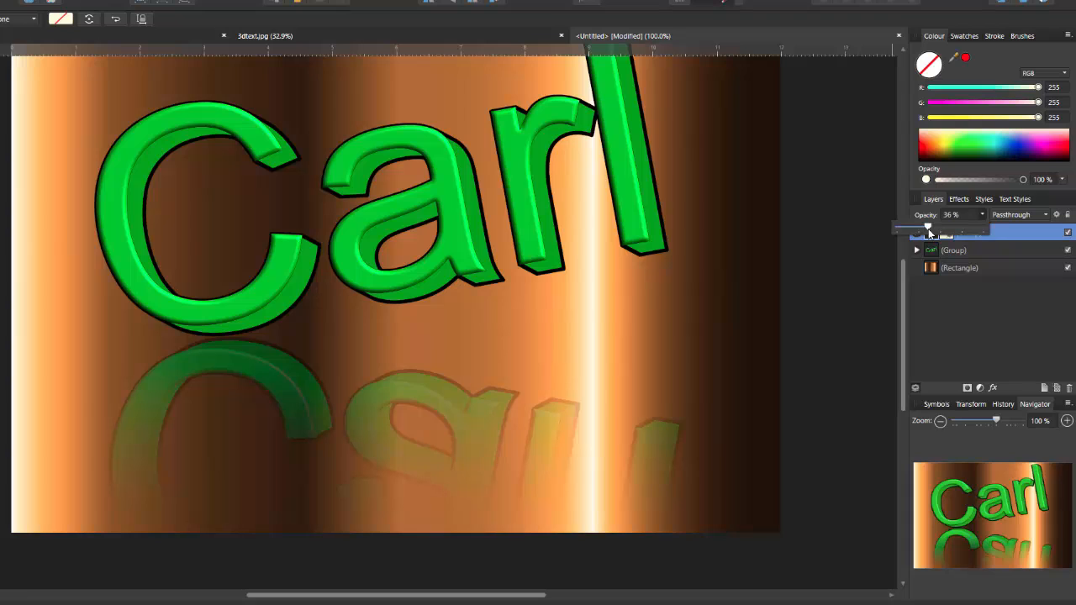
left_click(903, 289)
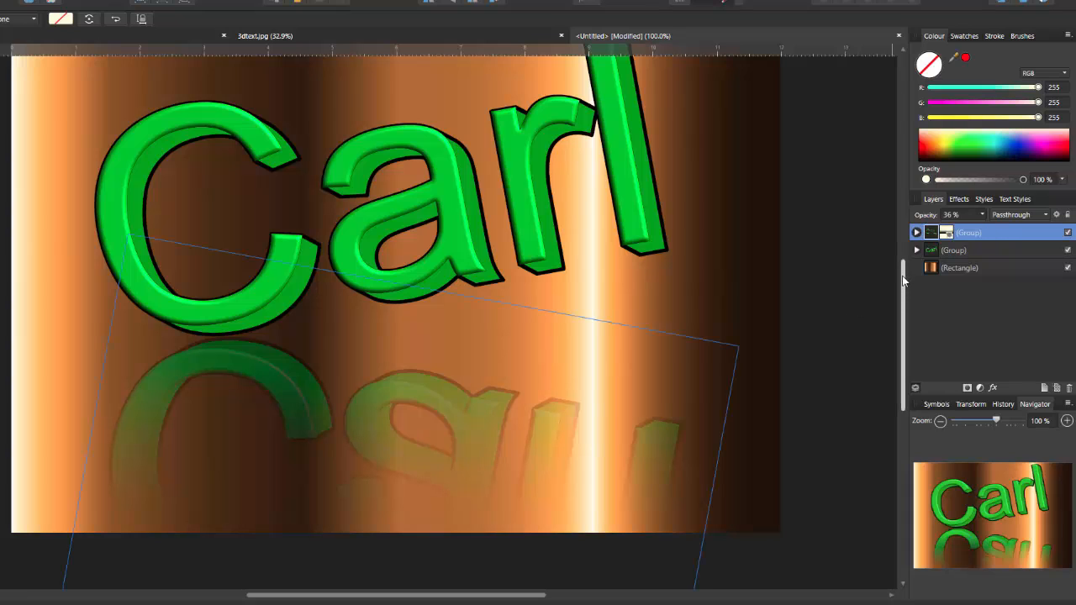
left_click_drag(905, 277, 905, 273)
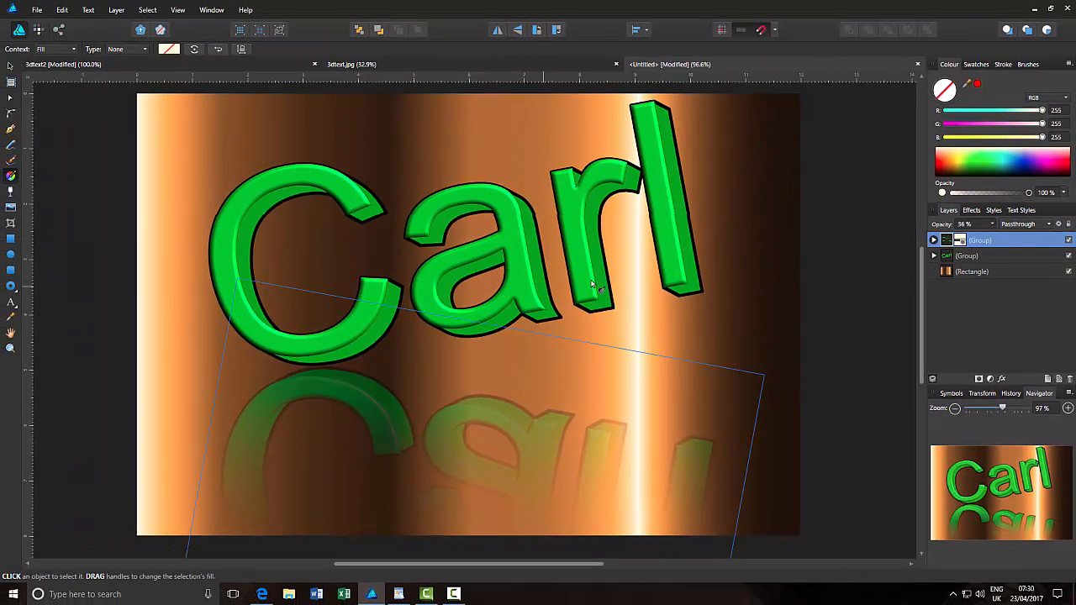
left_click(881, 353)
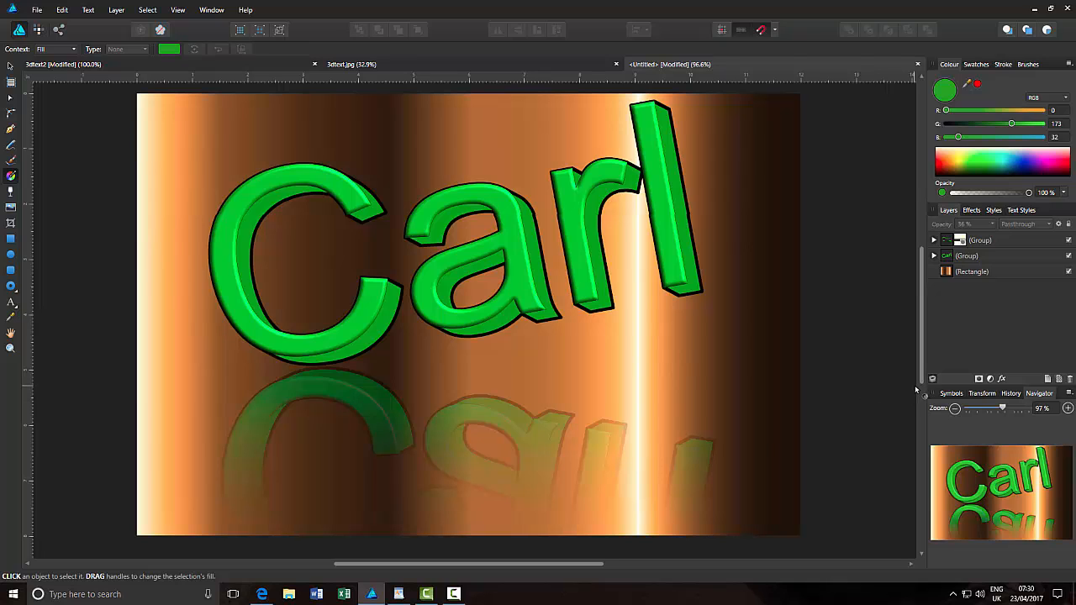
left_click(954, 410)
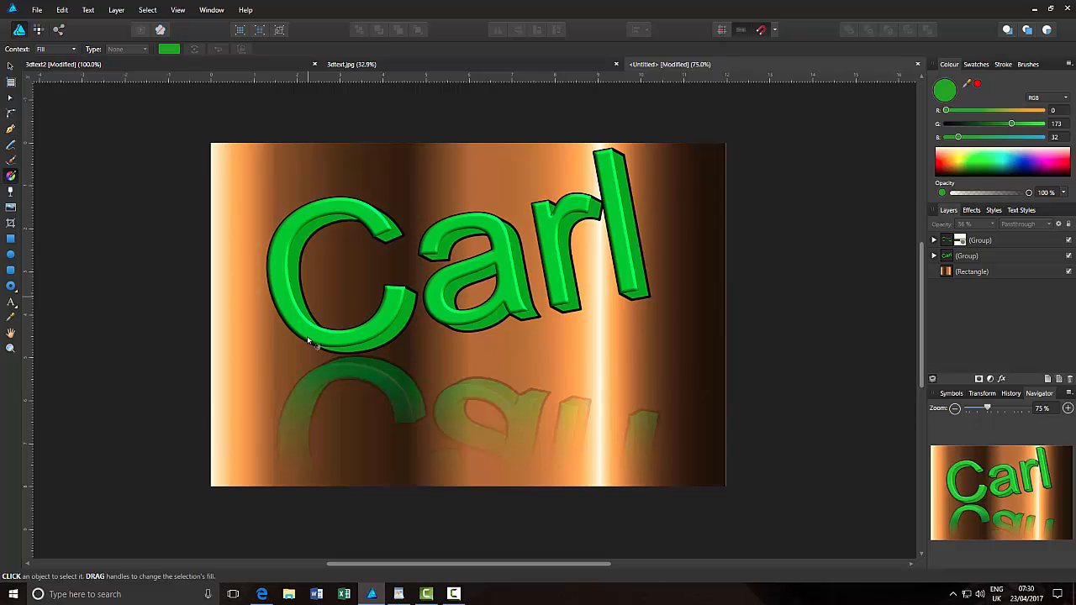